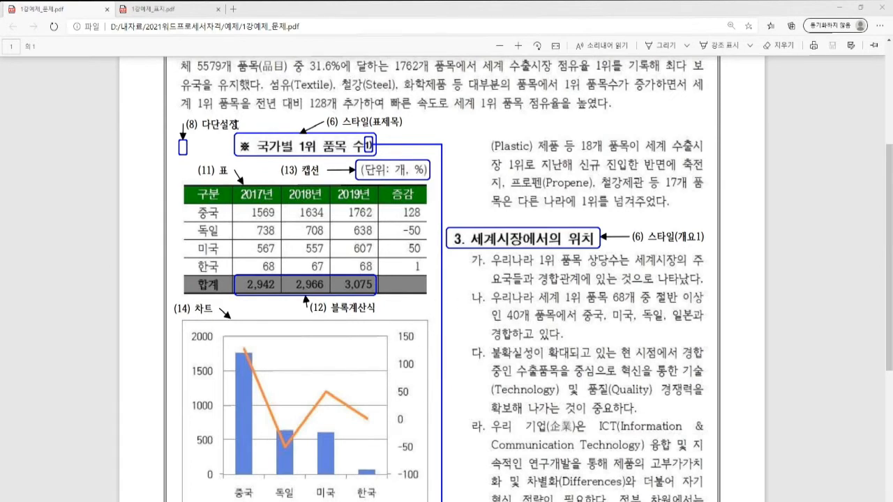
Step: Read the table and chart requirements, items 8–16, in 1강예제_표지.pdf, then return to Hangul
left_click(171, 10)
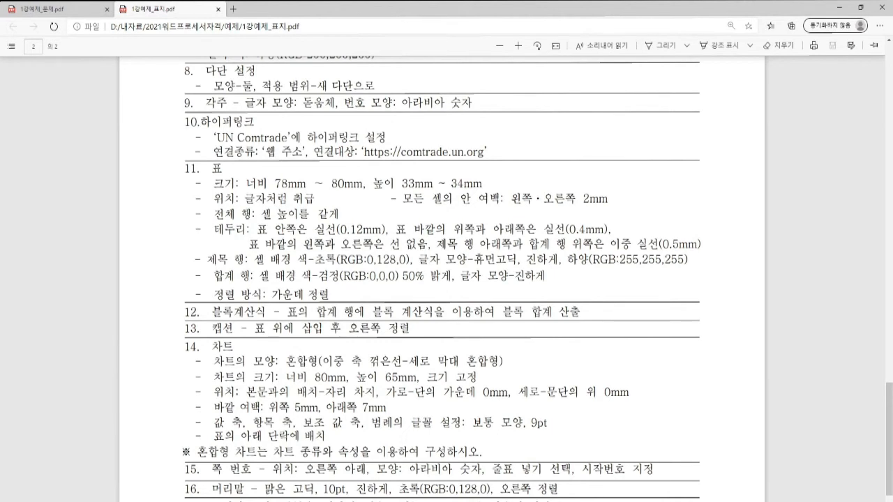
key("alt+Tab")
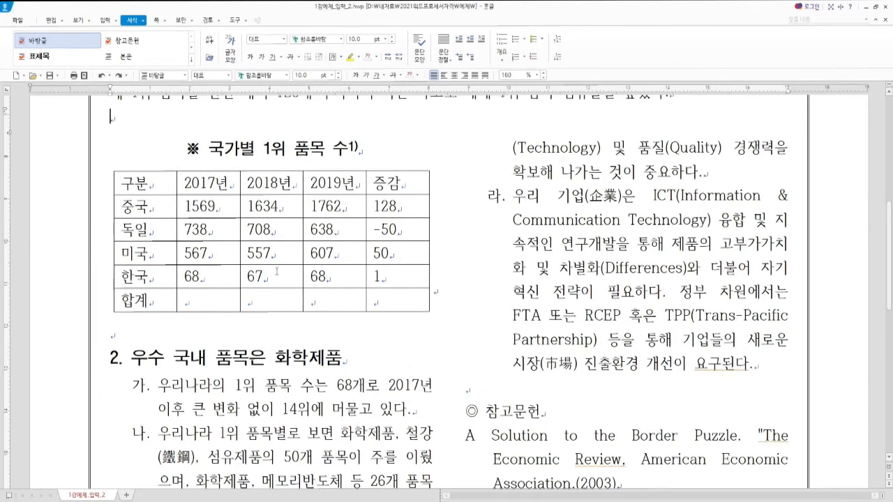
Step: Insert a caption on the country table and replace the default 표 1 with '(단위: 개, %)'
key("Hangul")
left_click(137, 178)
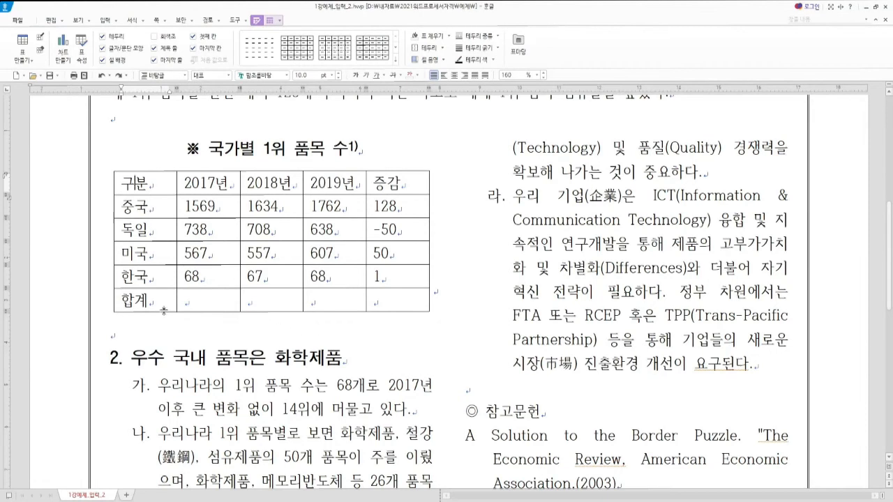
key("Hangul")
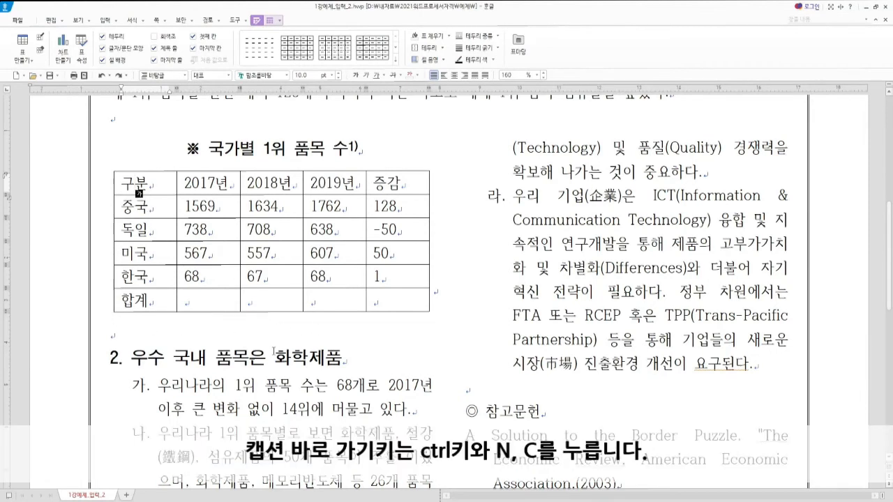
key("ctrl+n")
key("c")
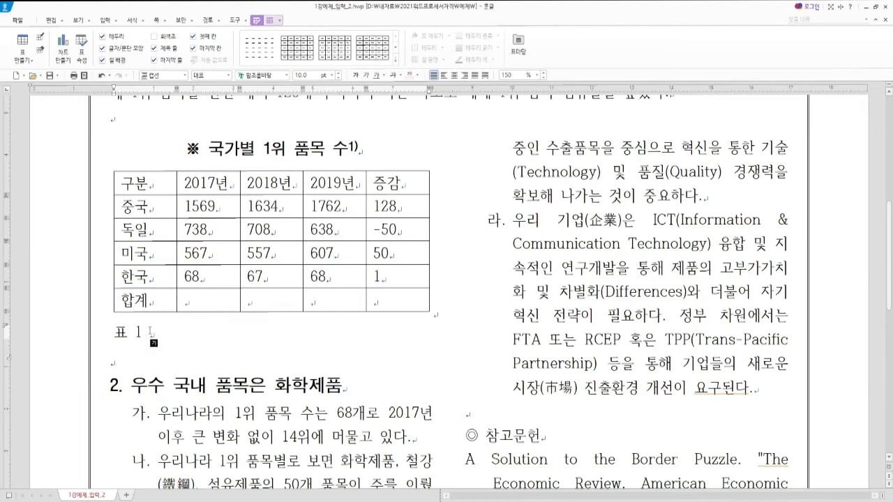
key("shift+Home")
key("F9")
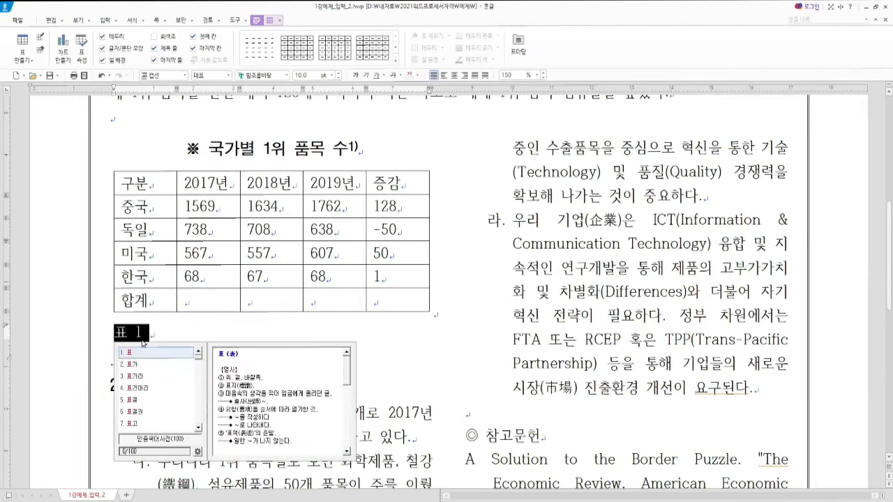
key("Escape")
type("(")
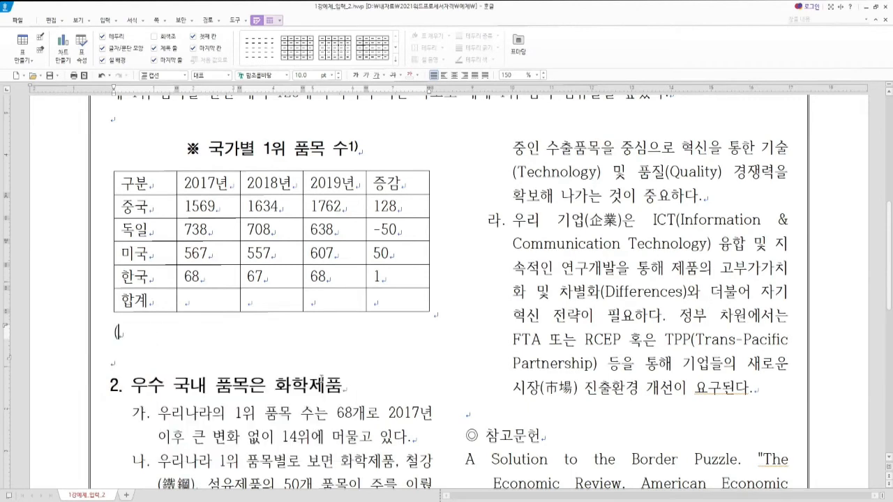
type("단위: 개, %)")
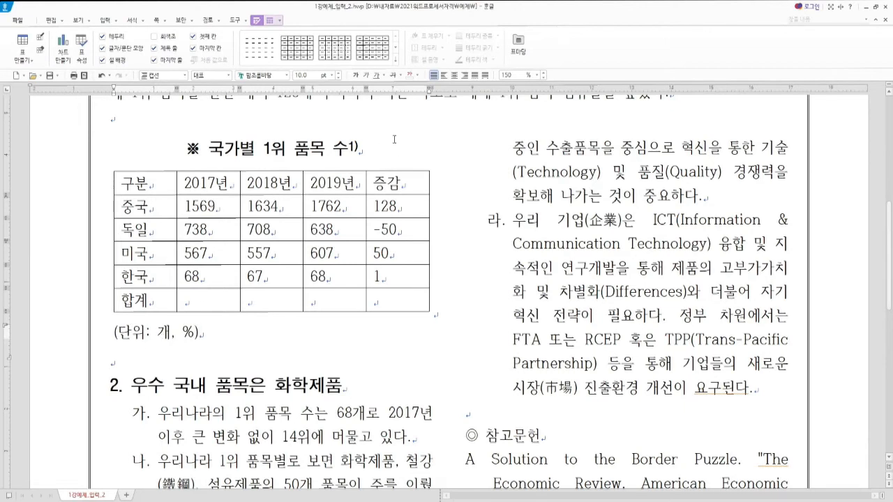
Step: Set the table caption position to the top in the table properties' 여백/캡션 settings
double_click(305, 315)
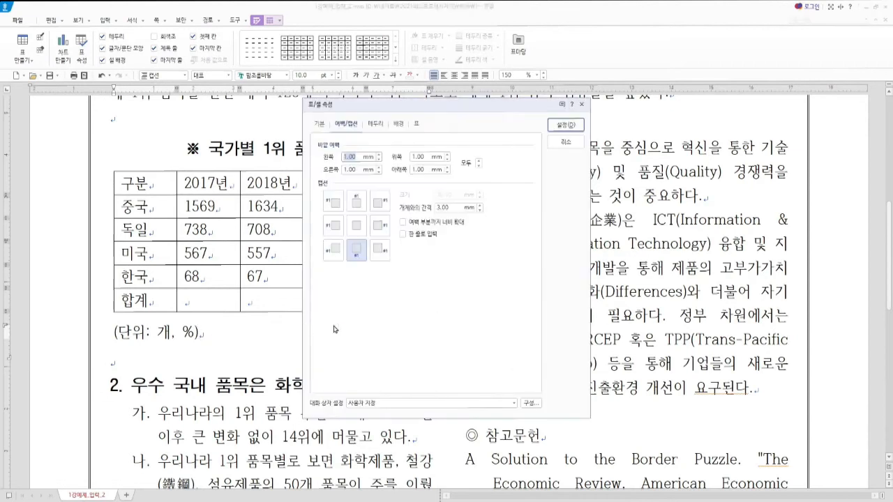
left_click_drag(350, 110, 338, 135)
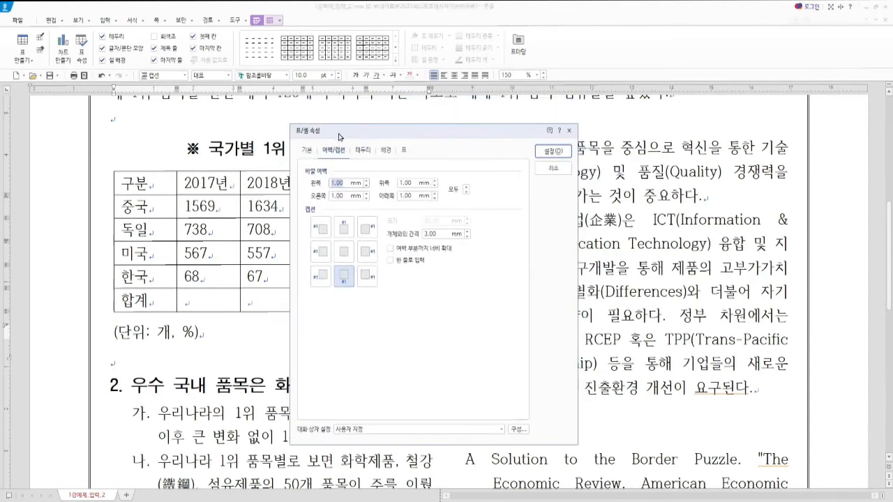
left_click(334, 155)
left_click(343, 233)
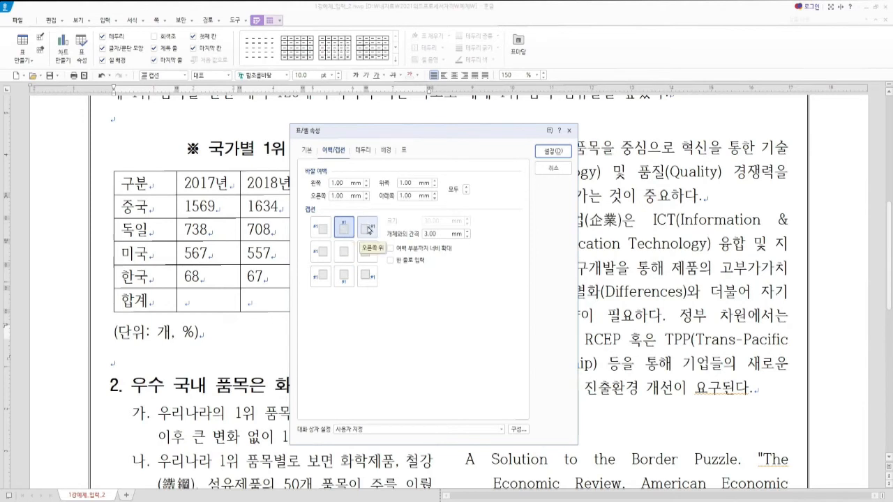
left_click(553, 151)
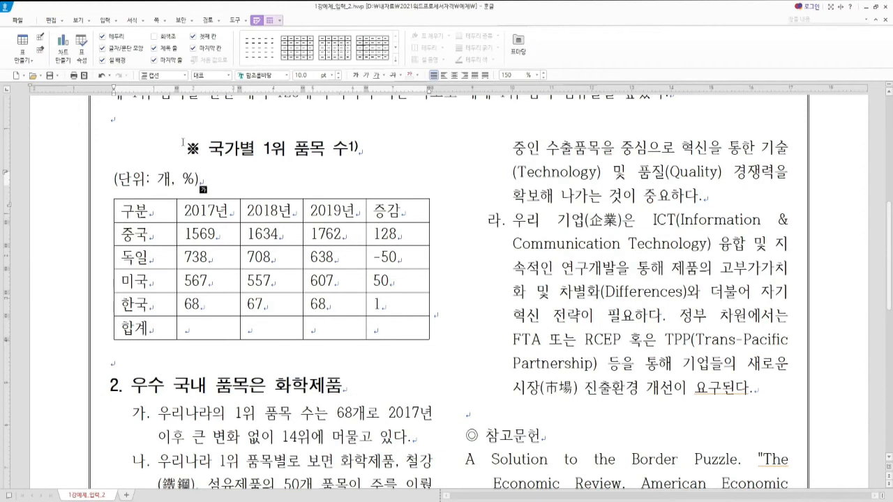
Step: Right-align the caption line, then bring the instructions PDF back up
key("ctrl+shift+r")
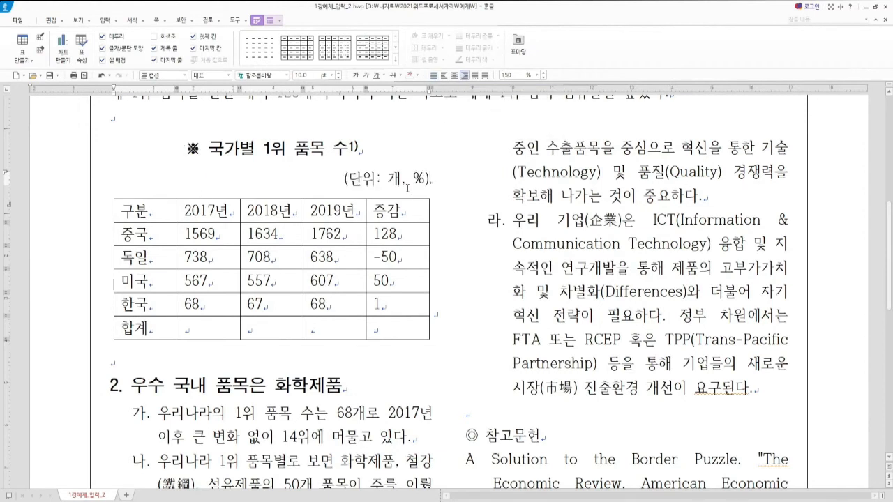
key("Hangul")
key("alt+Tab")
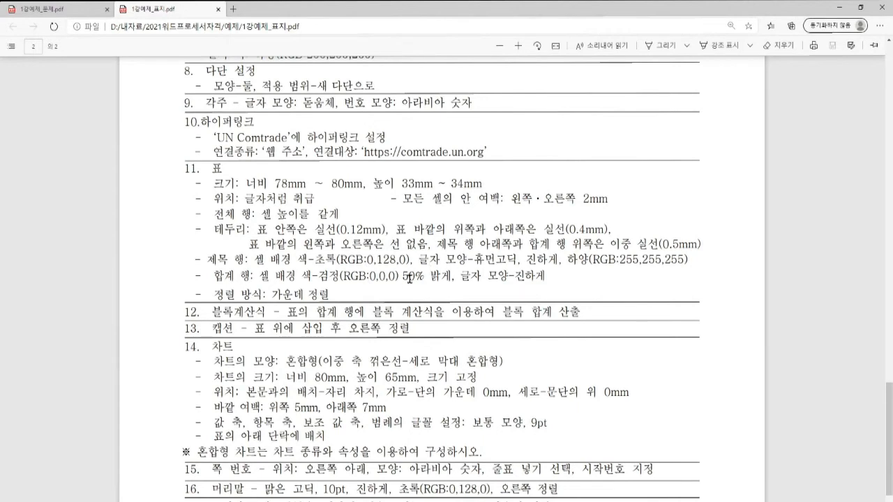
Step: Fill the 합계 row with block sums of the 2017–2019 columns: 2,942, 2,966 and 3,075
left_click(839, 8)
left_click_drag(199, 234, 335, 327)
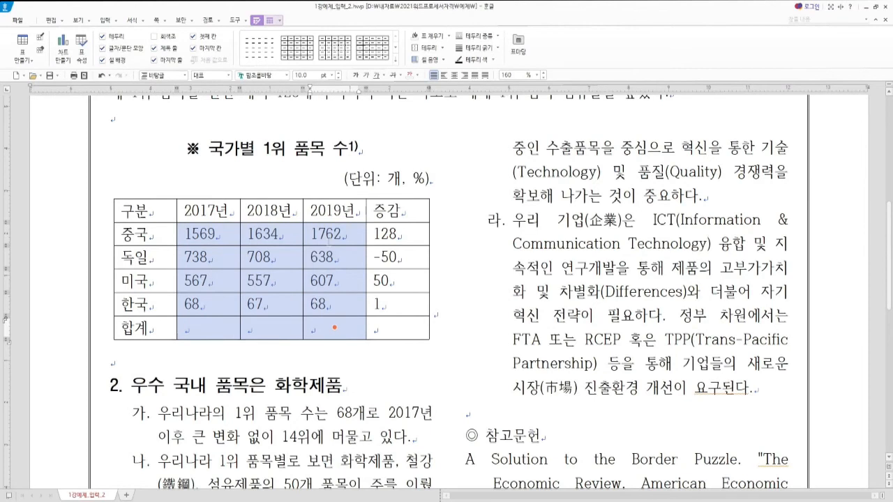
left_click_drag(228, 231, 341, 321)
key("ctrl+shift+s")
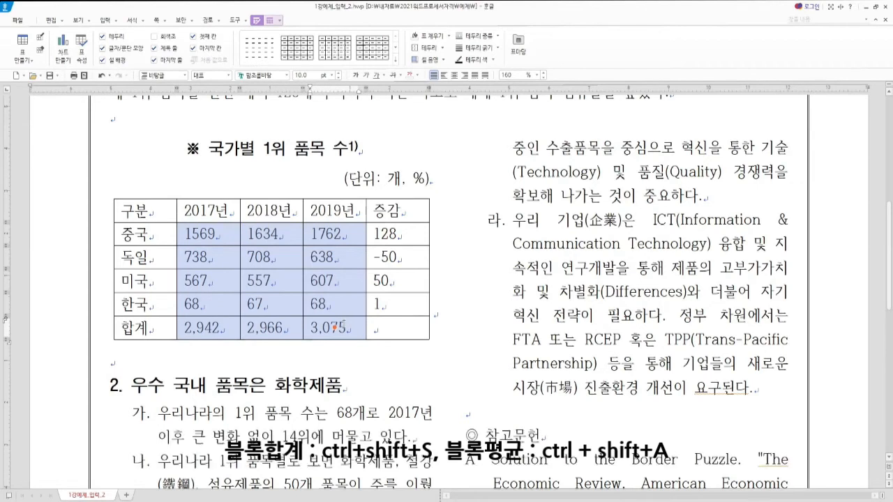
right_click(342, 325)
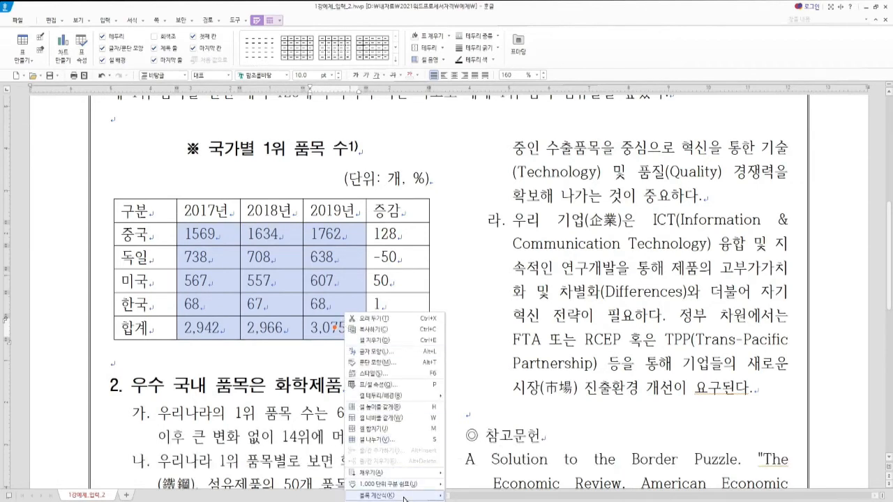
mouse_move(405, 497)
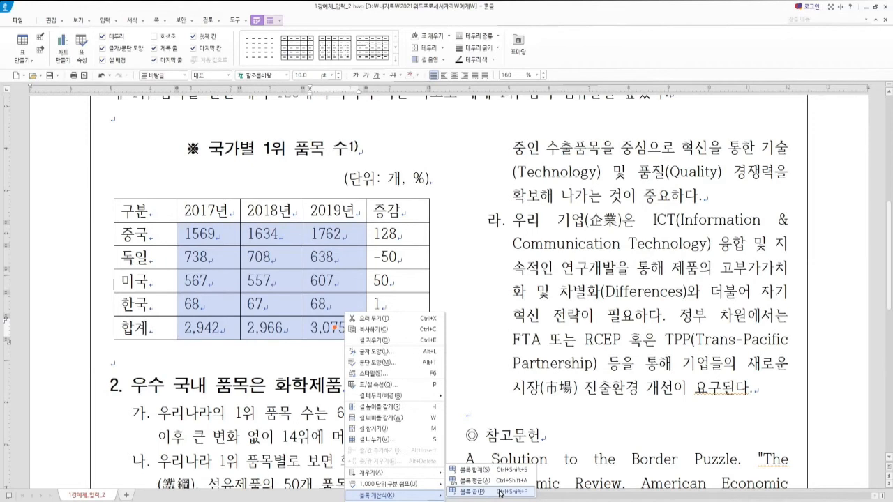
key("Escape")
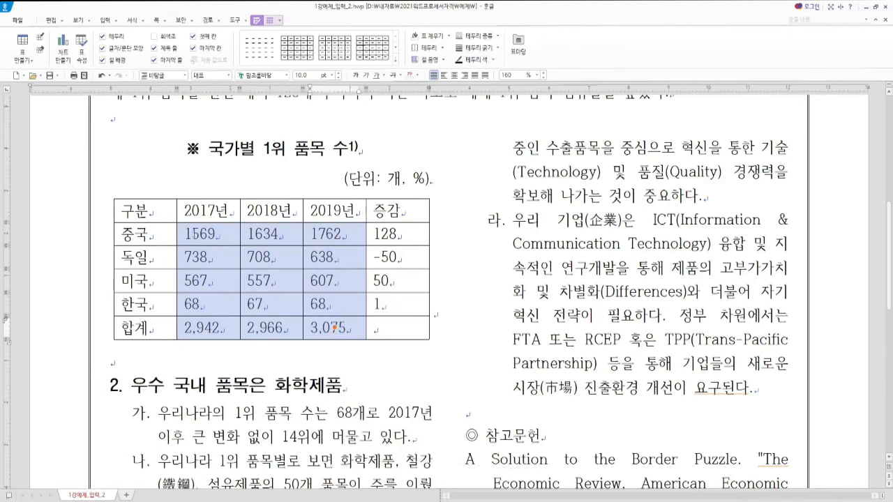
left_click_drag(140, 210, 395, 325)
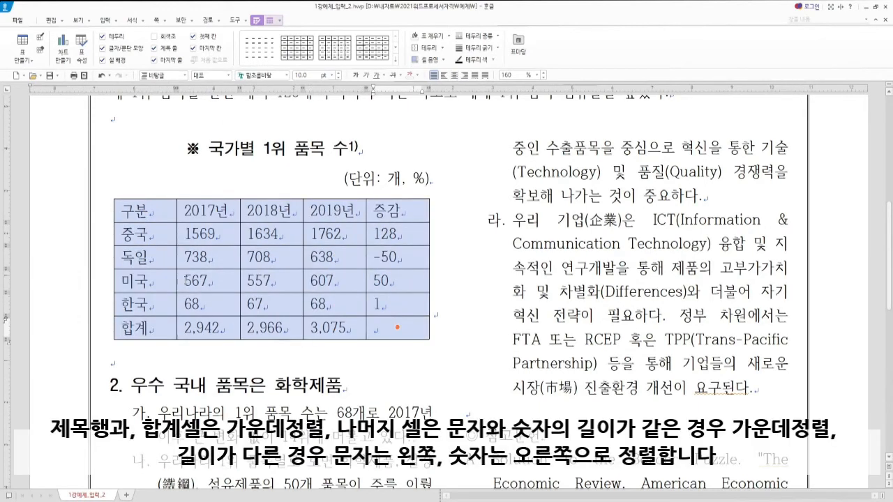
Step: Centre all table cells, then right-align the number cells from 1569 down to the 합계 row
key("ctrl+shift+c")
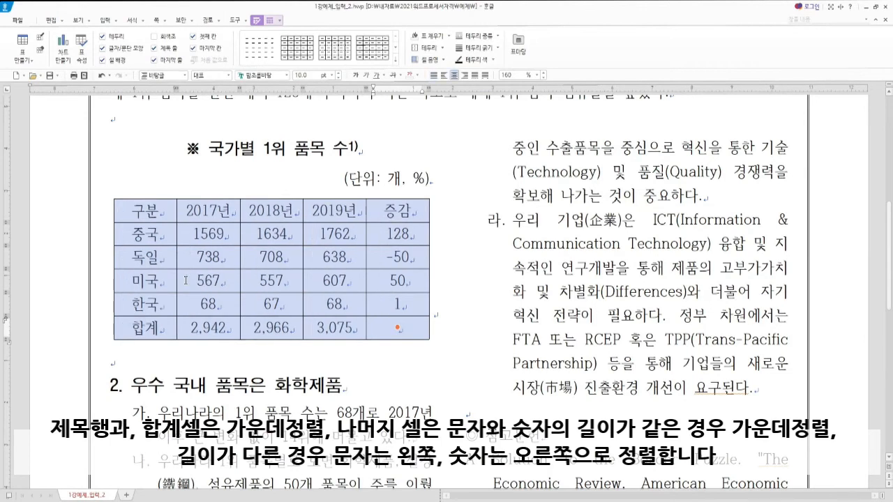
left_click(155, 234)
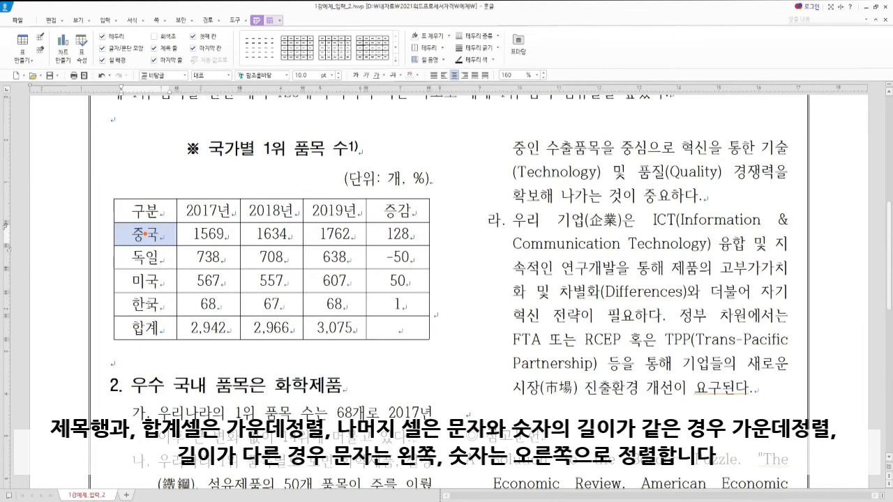
left_click(200, 230)
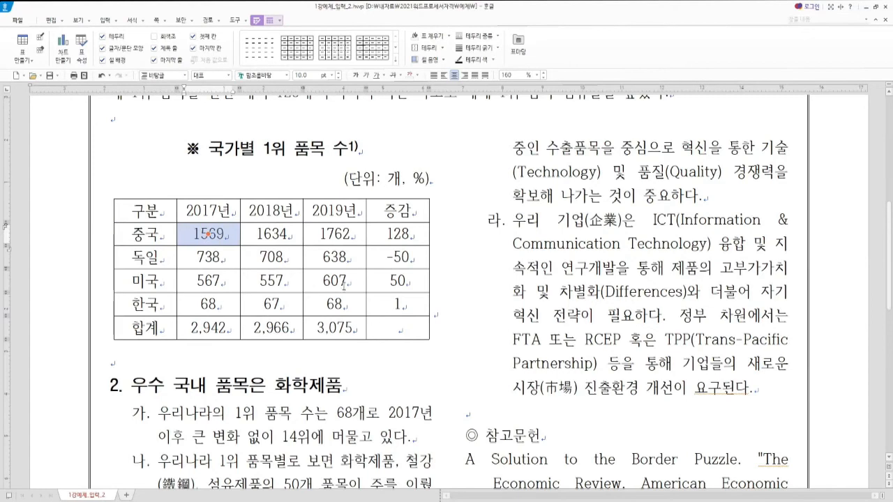
left_click_drag(239, 237, 398, 328)
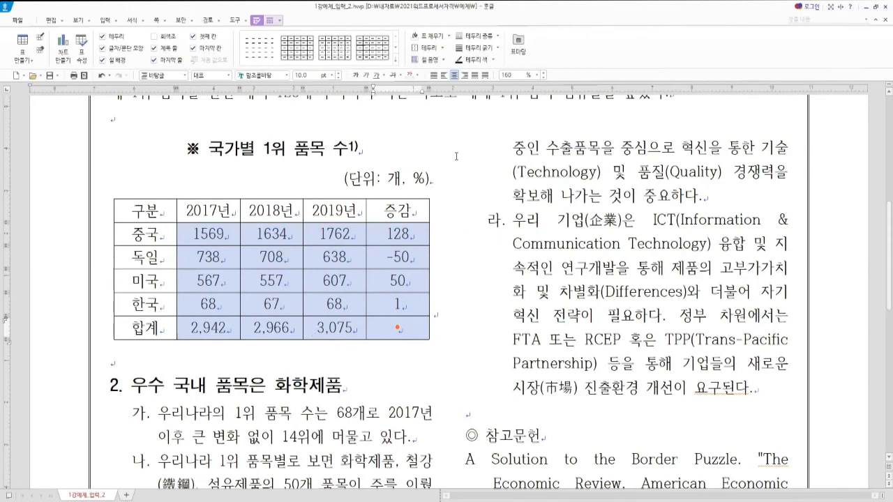
key("ctrl+shift+r")
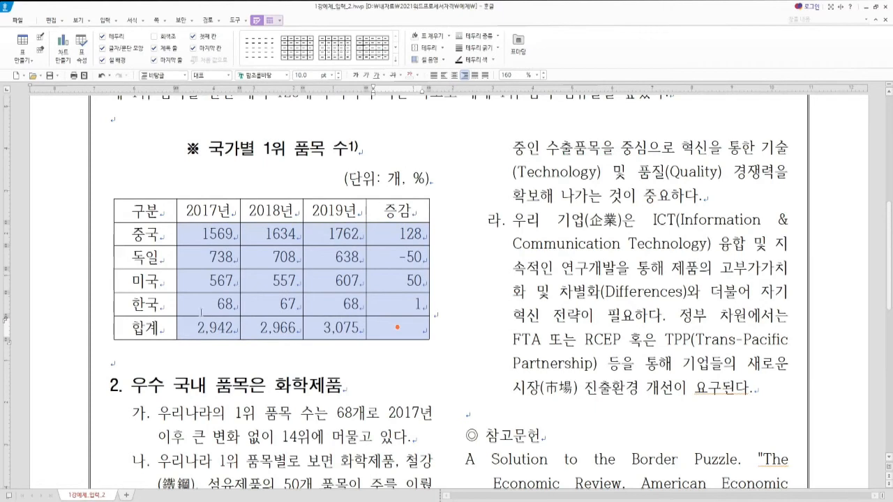
left_click(406, 328)
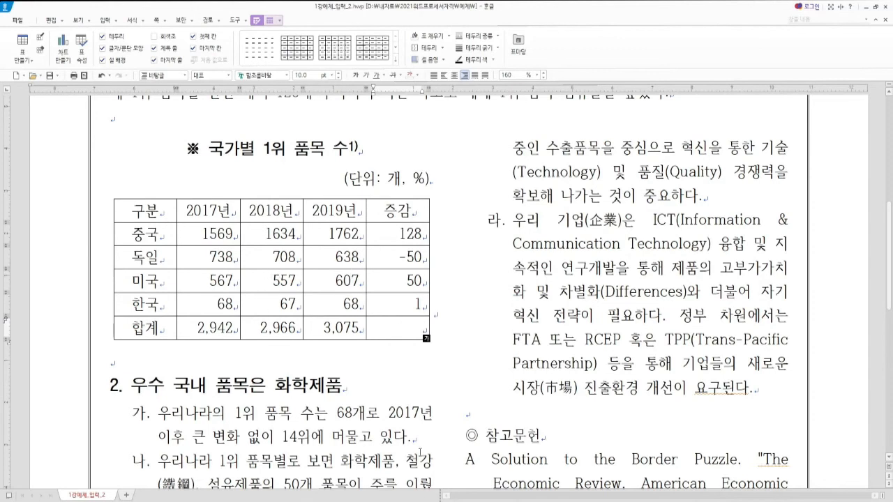
key("alt+Tab")
scroll(296, 291, "up", 15)
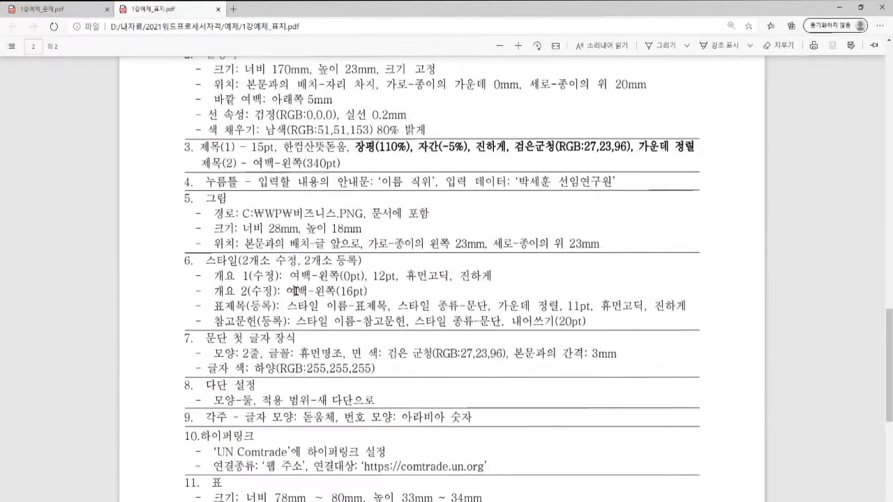
scroll(295, 341, "down", 1)
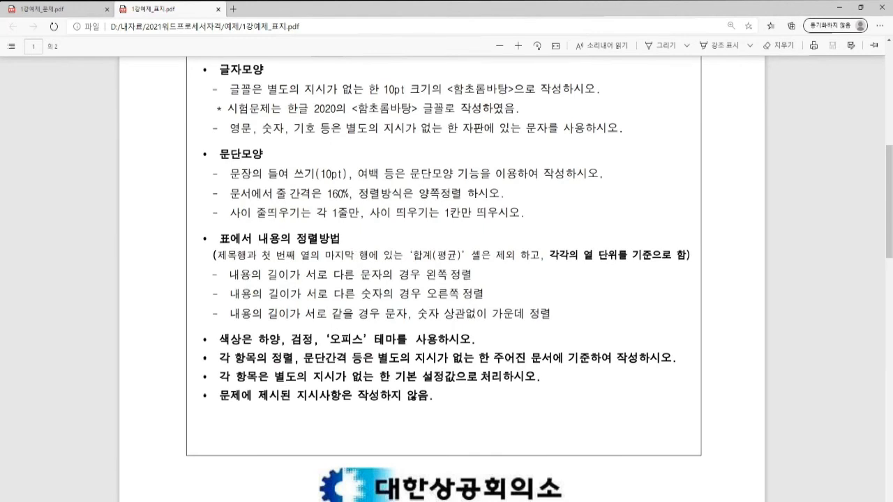
key("alt+Tab")
left_click_drag(161, 215, 396, 209)
Step: Check the instruction PDF again and minimize it
left_click(145, 327, "ctrl")
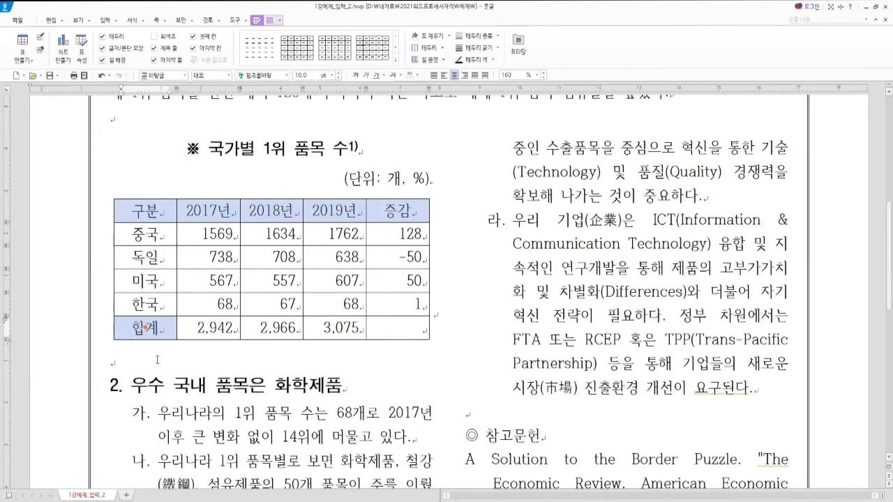
key("alt+Tab")
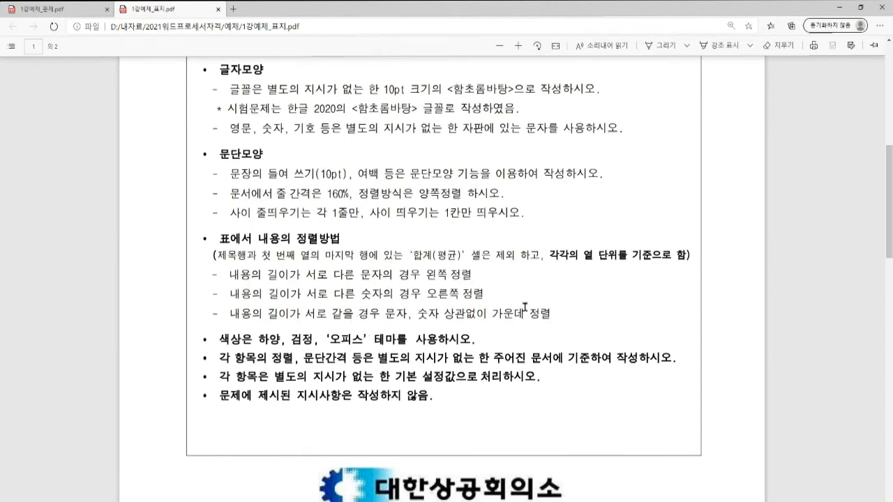
left_click(841, 7)
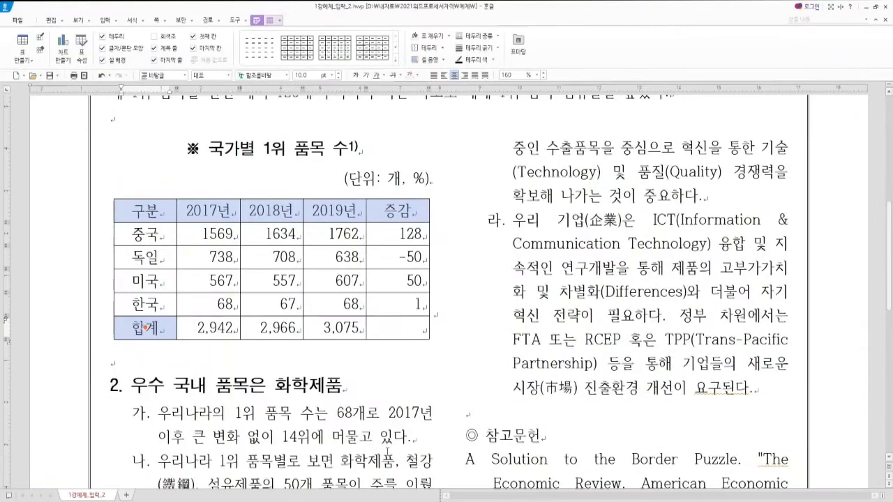
Step: Block-select the whole country table from the 구분 cell, using F5
left_click(182, 360)
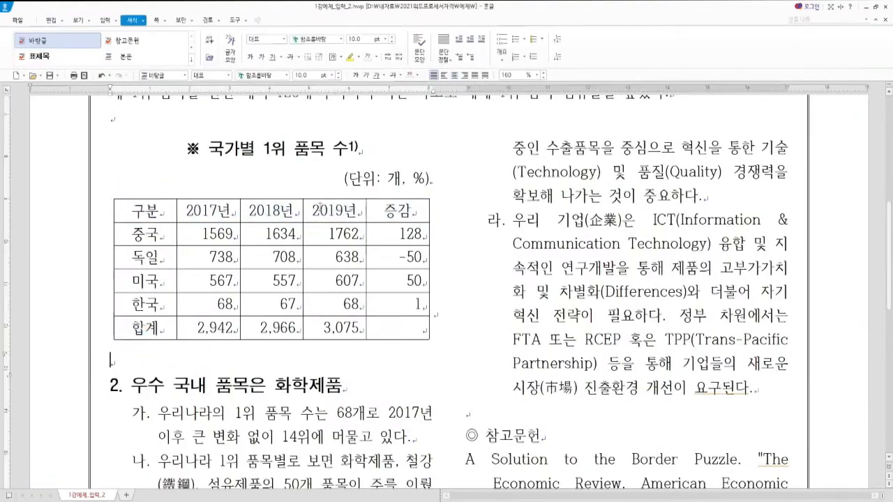
left_click_drag(143, 210, 396, 209)
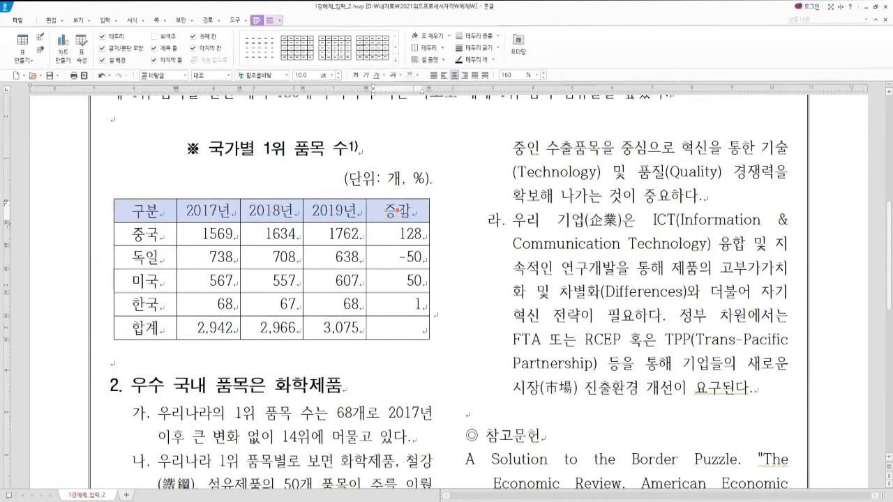
left_click_drag(143, 210, 382, 322)
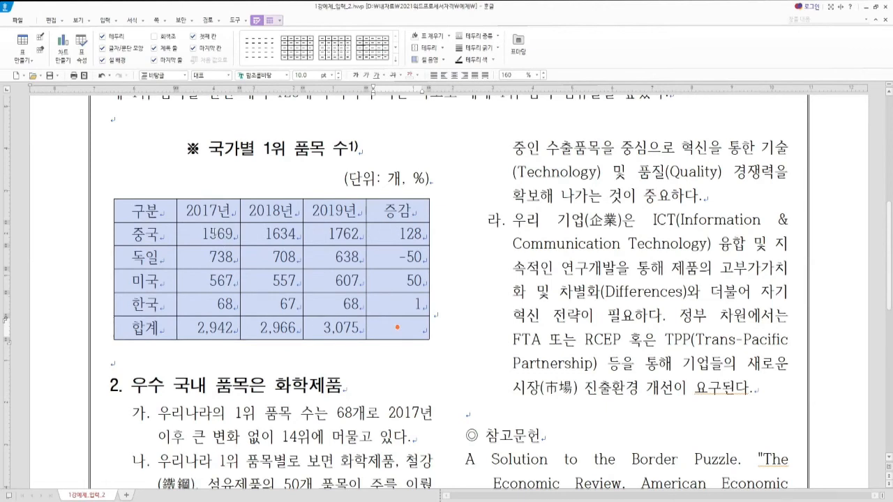
left_click_drag(213, 234, 398, 326)
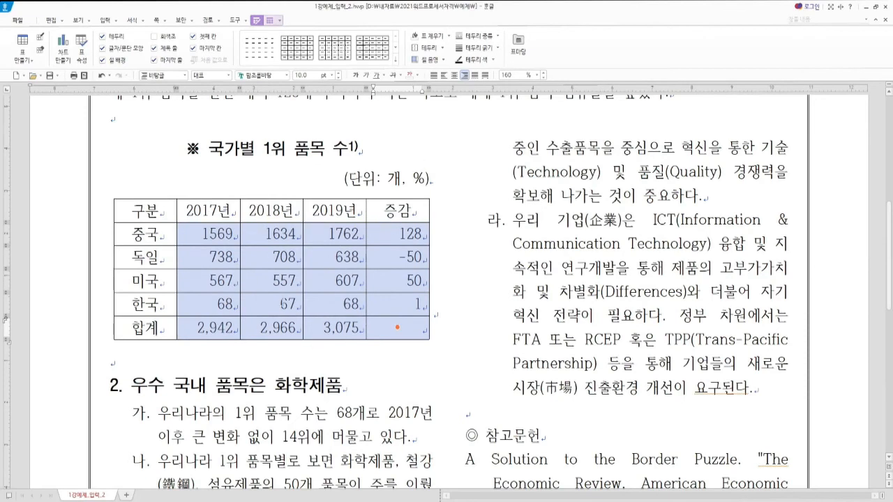
left_click(283, 304)
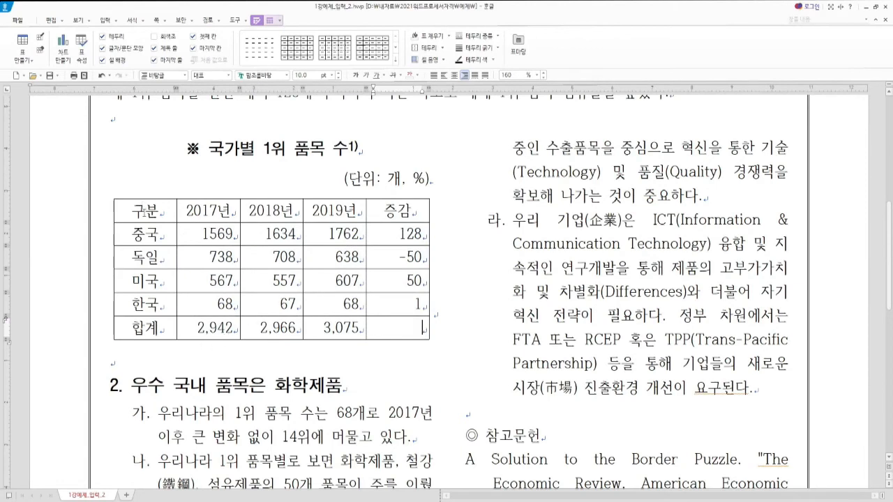
left_click_drag(143, 208, 385, 325)
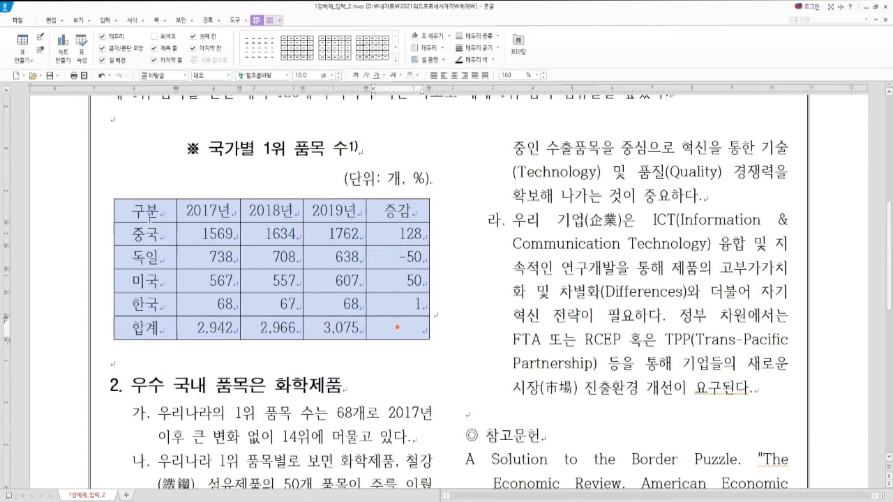
left_click(146, 212)
key("F5")
key("F5")
key("F5")
Step: Open 셀 테두리/배경 with L and uncheck 선 모양 바로 적용
key("l")
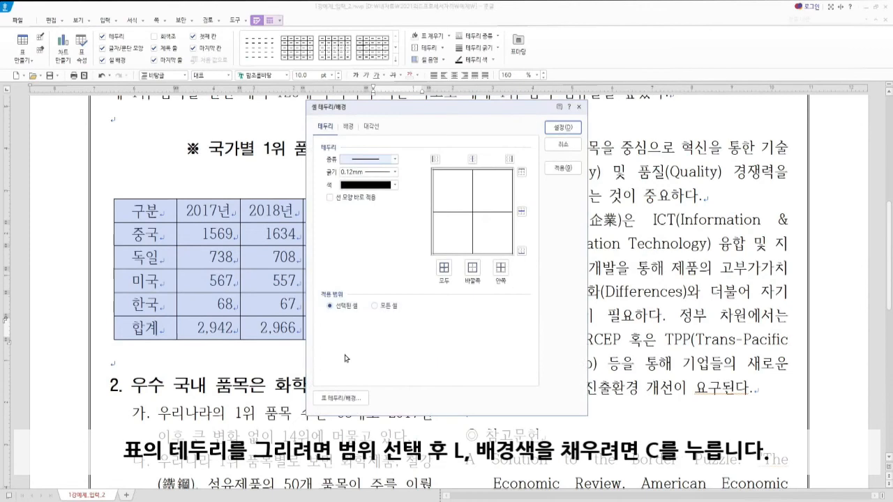
mouse_move(408, 113)
left_mouse_down()
mouse_move(436, 109)
mouse_move(424, 108)
left_mouse_up()
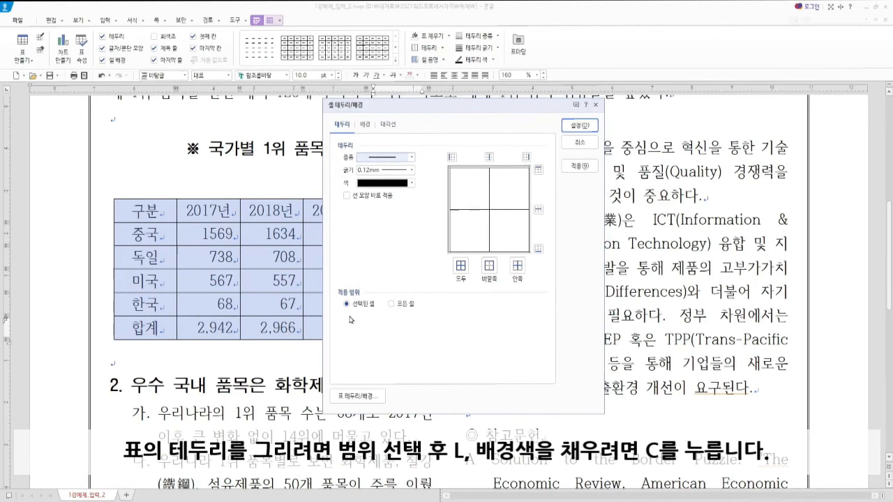
left_click(347, 197)
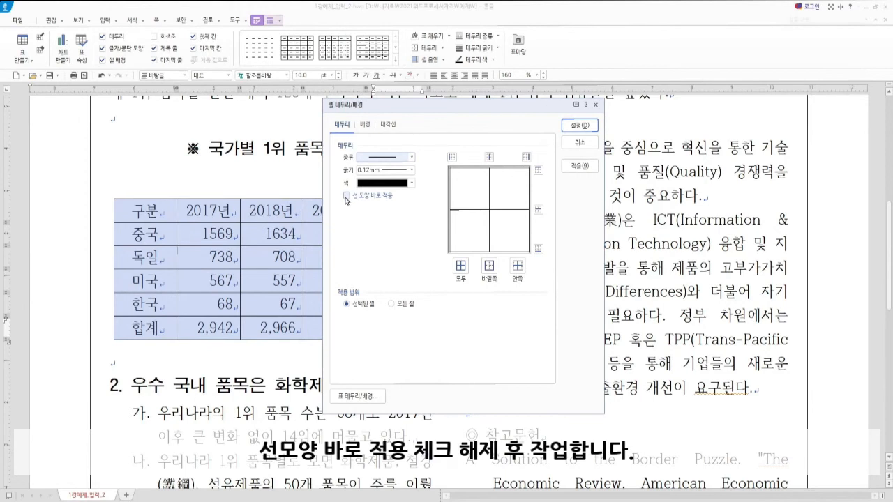
key("ctrl")
key("ctrl")
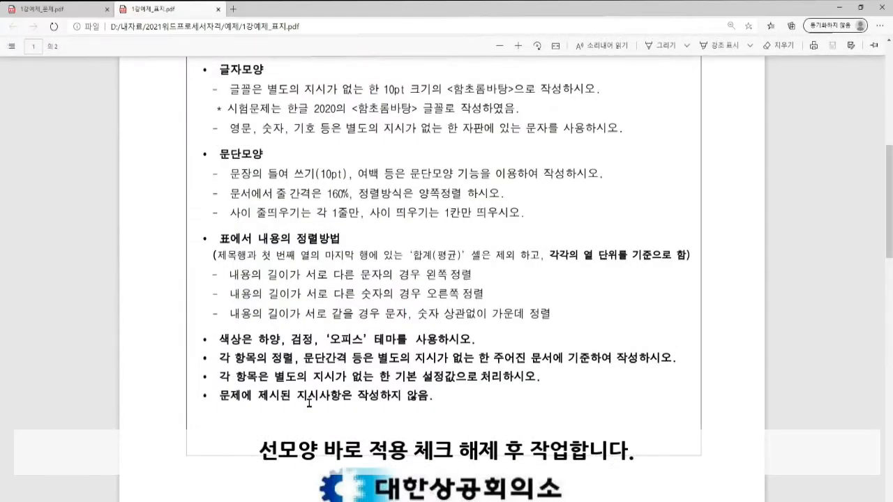
scroll(318, 372, "down", 2)
scroll(317, 371, "down", 10)
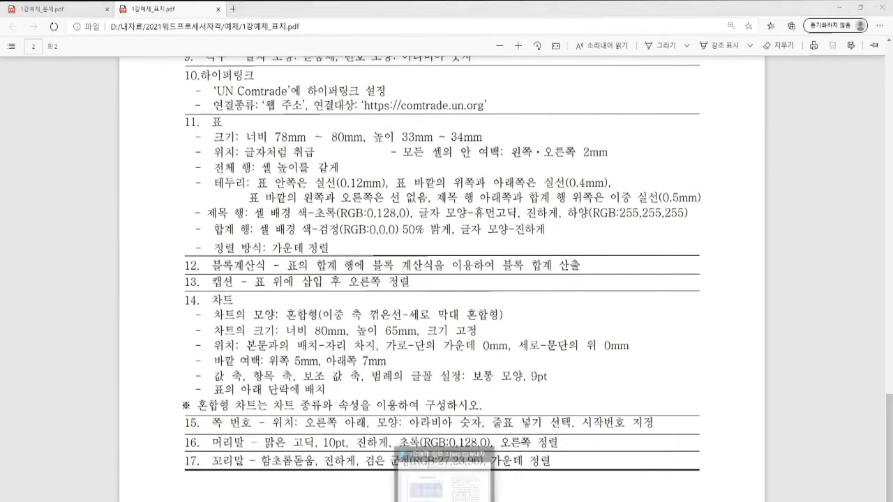
key("alt+Tab")
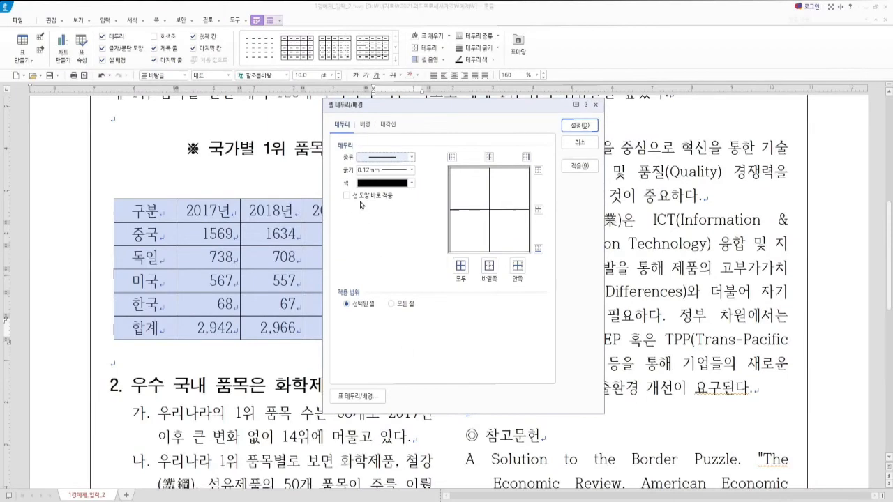
Step: Apply inner lines, 0.4mm top and bottom borders, and no left or right borders
key("ctrl")
key("ctrl")
key("ctrl")
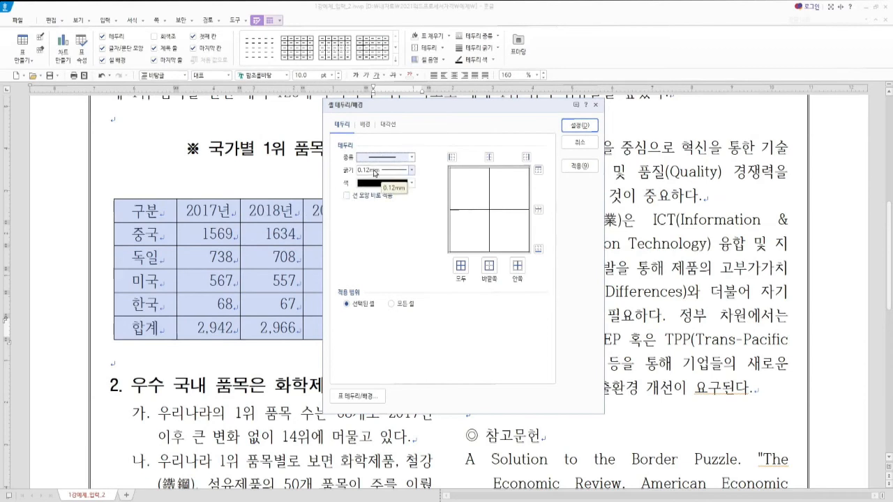
left_click(517, 268)
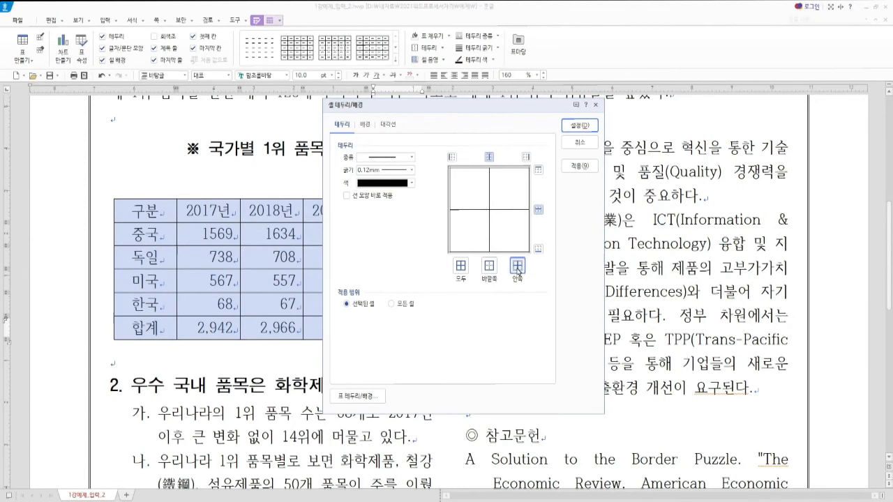
left_click(412, 174)
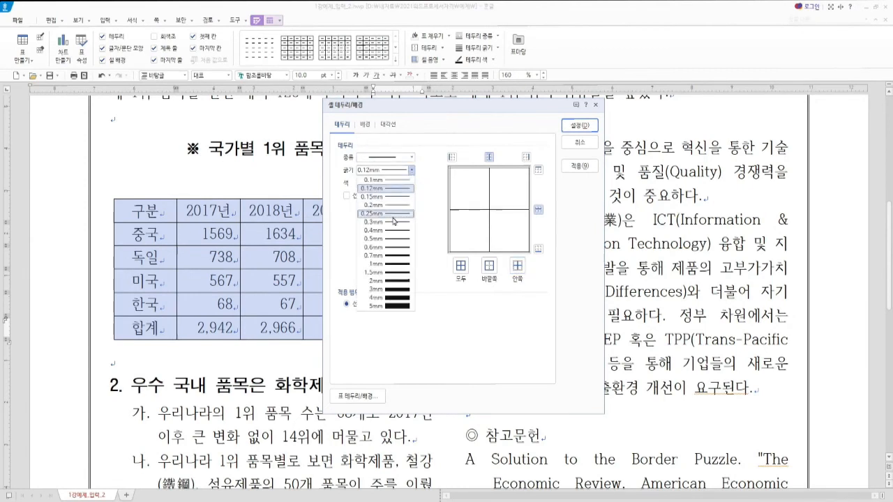
left_click(395, 231)
left_click(538, 170)
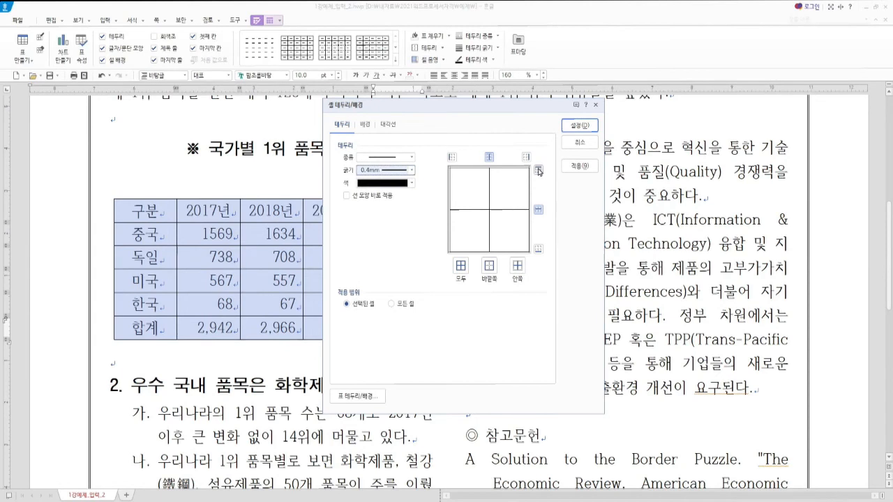
left_click(538, 248)
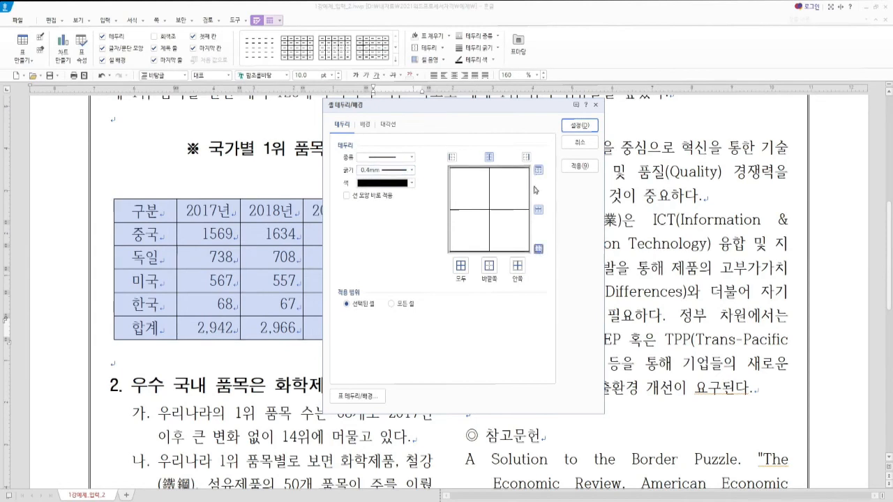
left_click(412, 158)
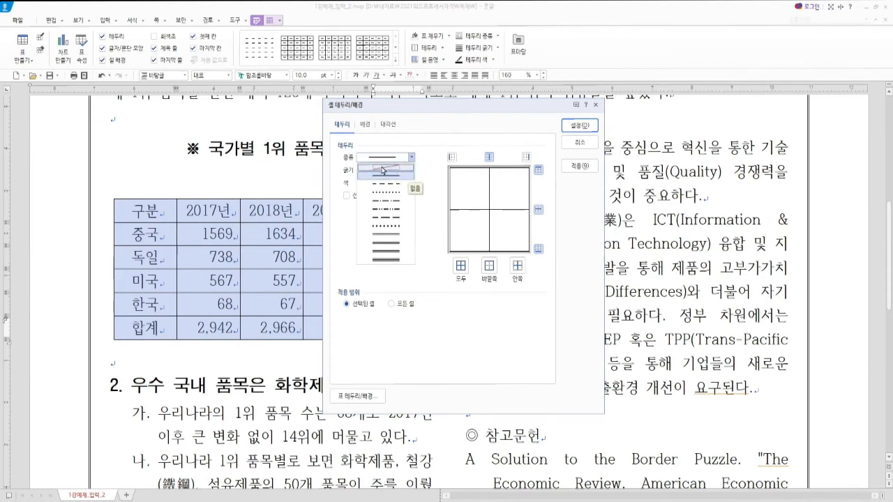
left_click(383, 170)
left_click(452, 157)
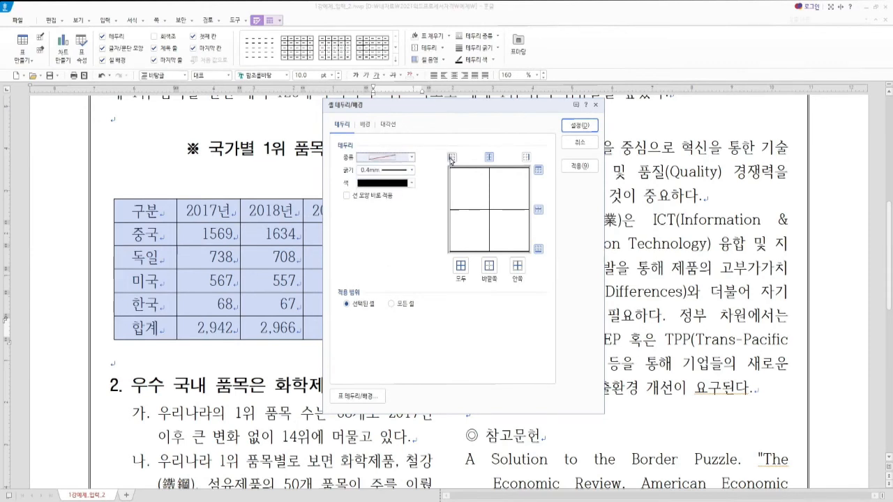
left_click(526, 157)
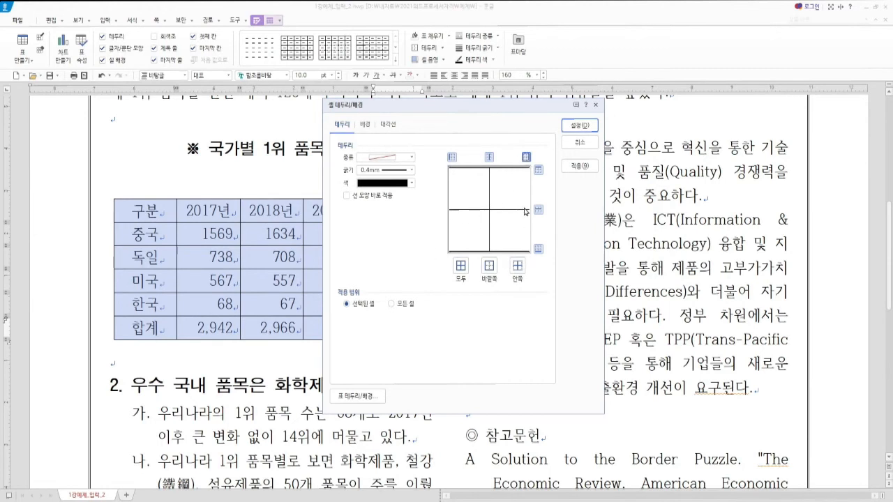
left_click(586, 126)
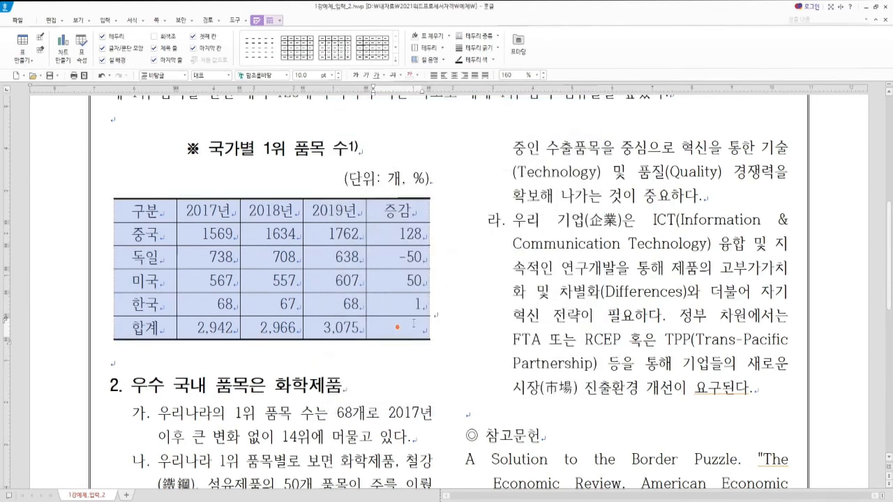
Step: Give the 중국–한국 data rows solid 0.5mm black top and bottom border lines
left_click(145, 210)
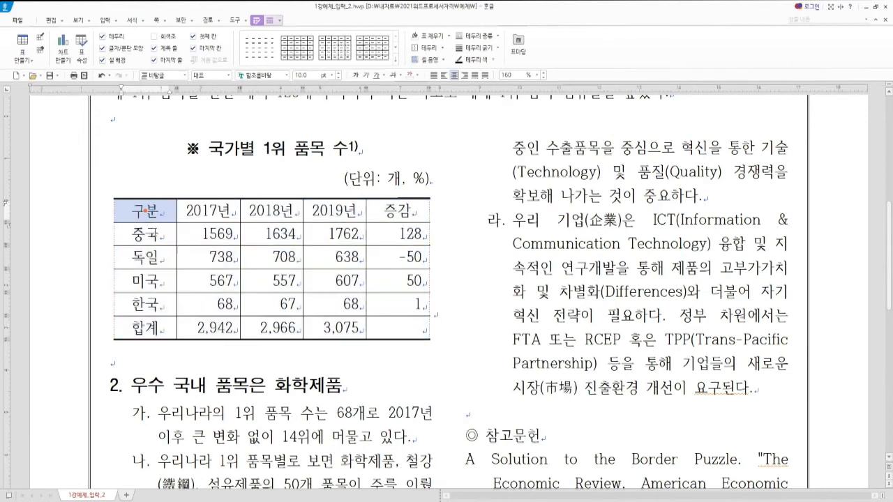
left_click_drag(144, 210, 397, 209)
left_click_drag(144, 327, 397, 327)
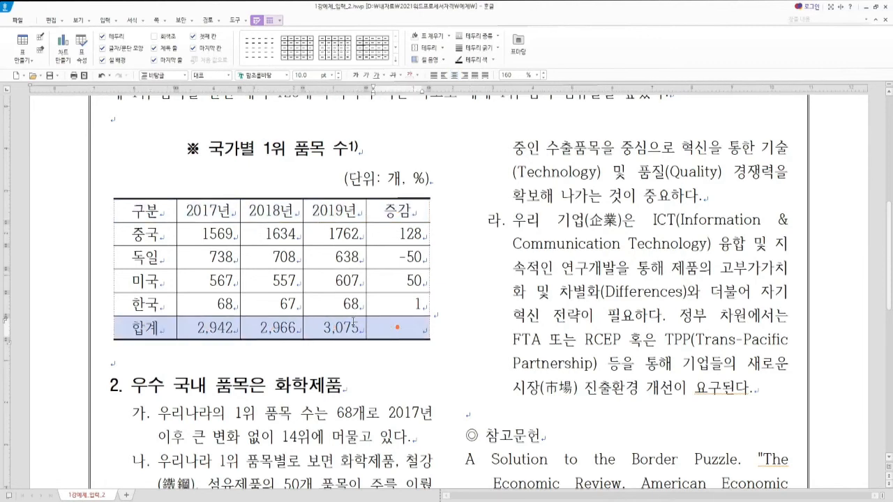
left_click_drag(153, 232, 397, 305)
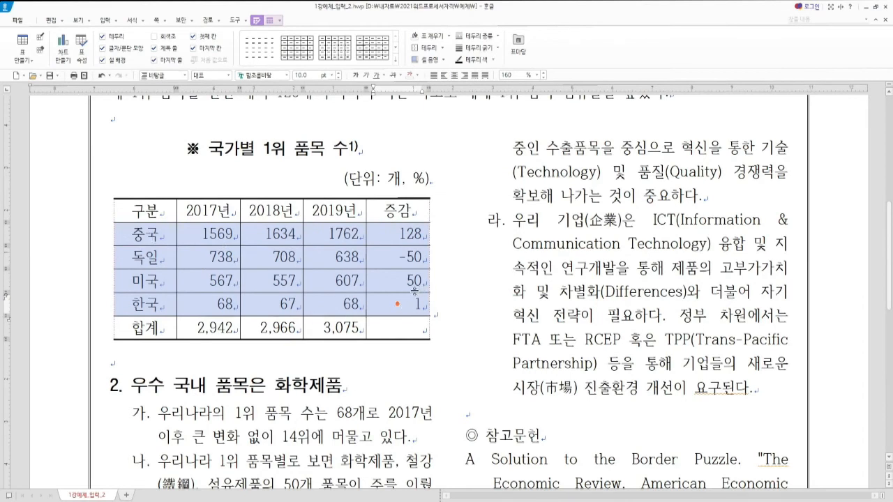
key("l")
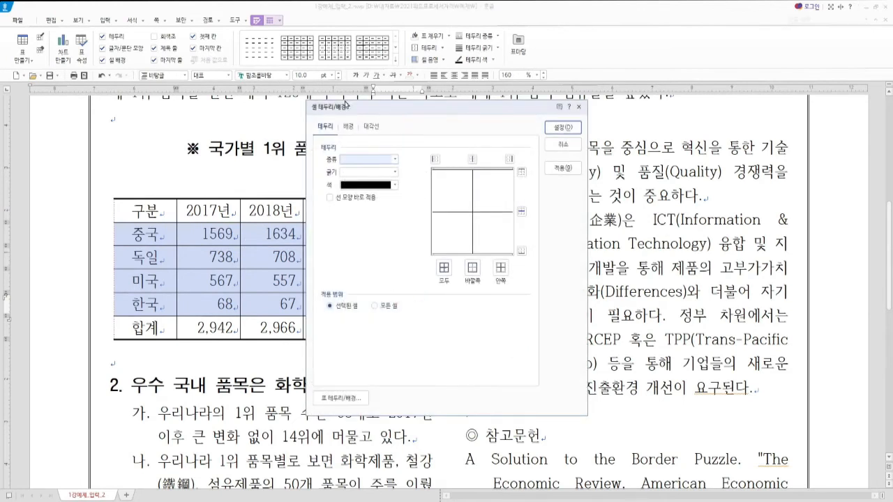
left_click(394, 159)
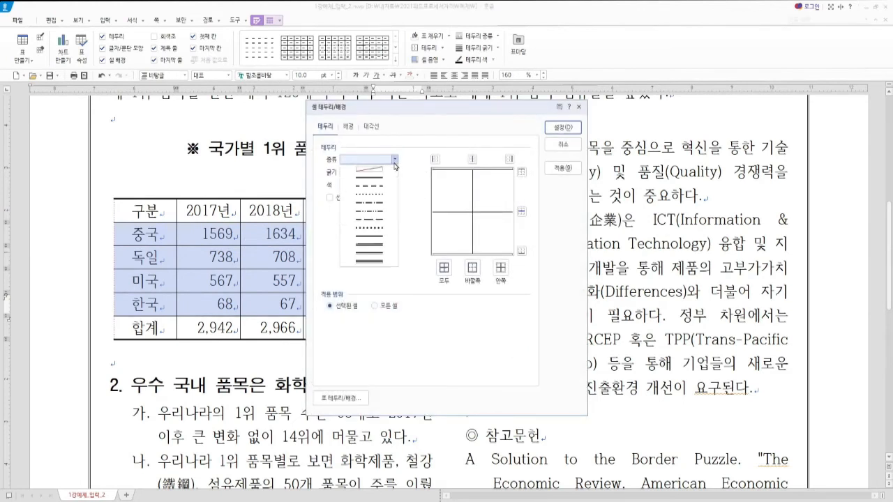
left_click(379, 238)
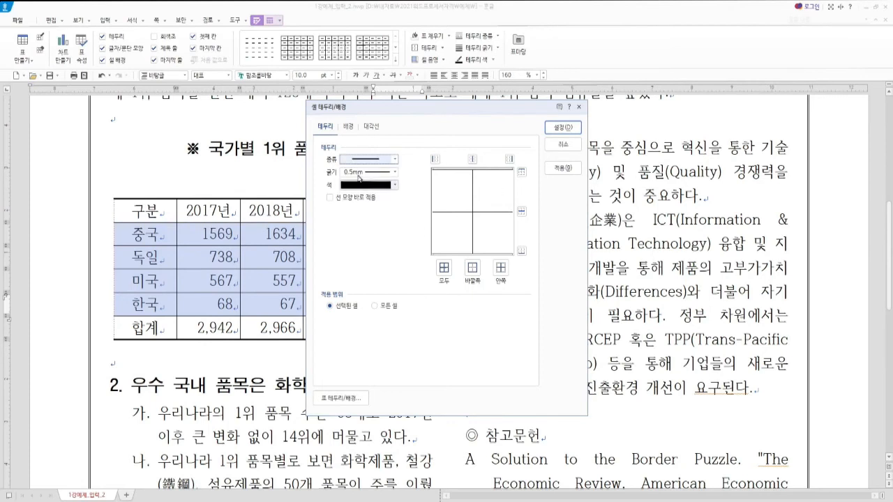
left_click(521, 171)
left_click(522, 251)
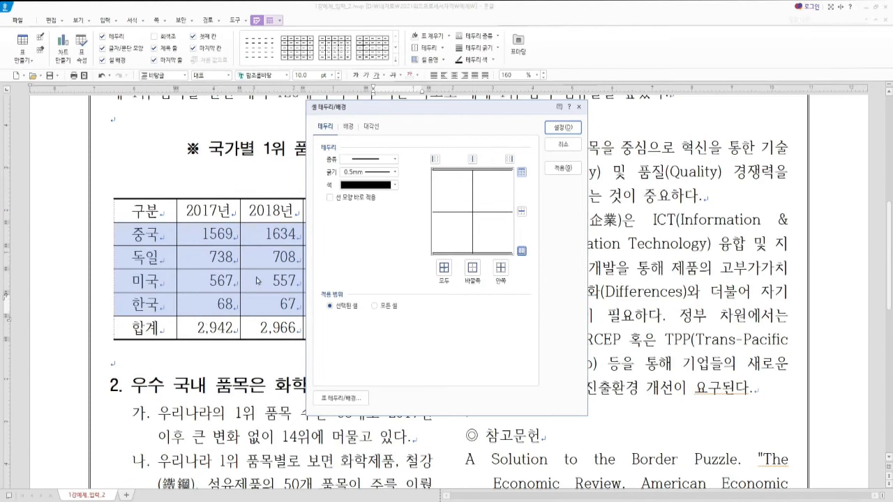
left_click(564, 127)
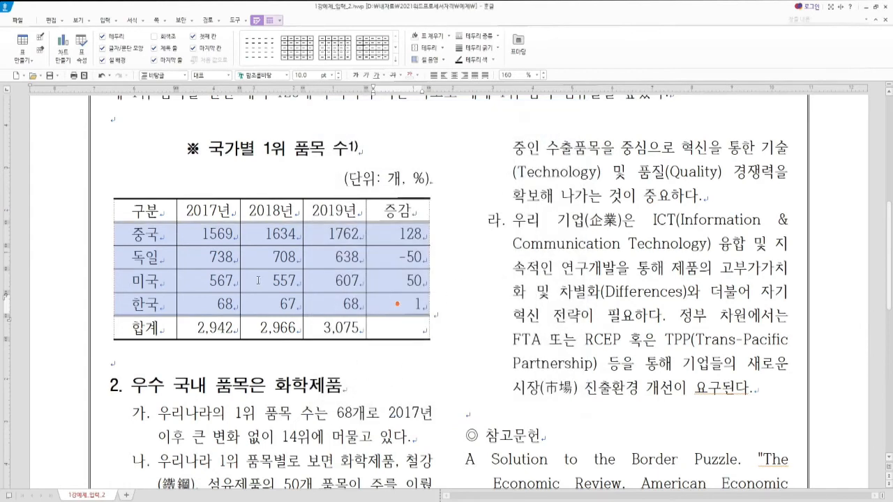
left_click(144, 210)
Step: Fill the 구분–증감 header row background with green (RGB 0,128,0)
left_click(138, 210)
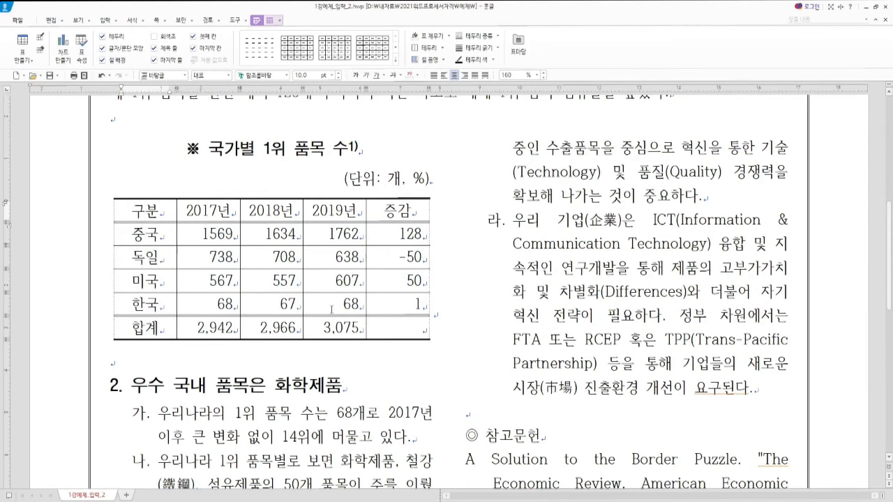
left_click_drag(135, 210, 396, 209)
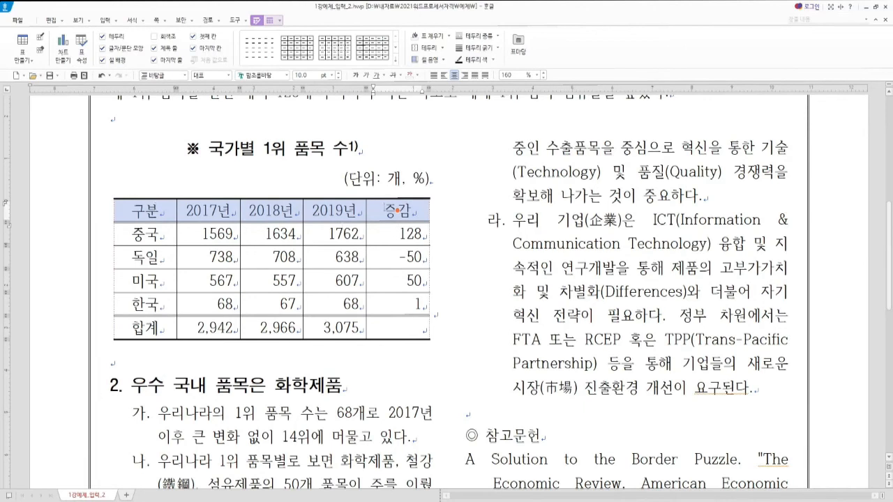
key("c")
left_click_drag(401, 105, 448, 113)
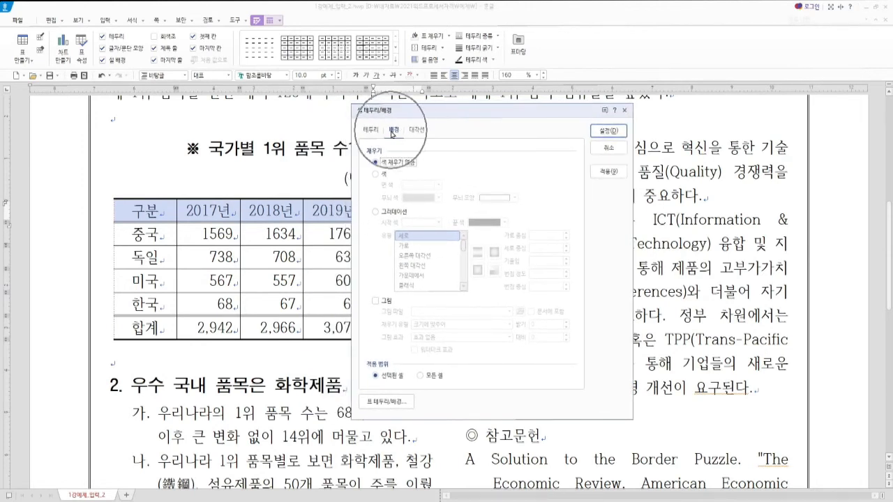
left_click(383, 175)
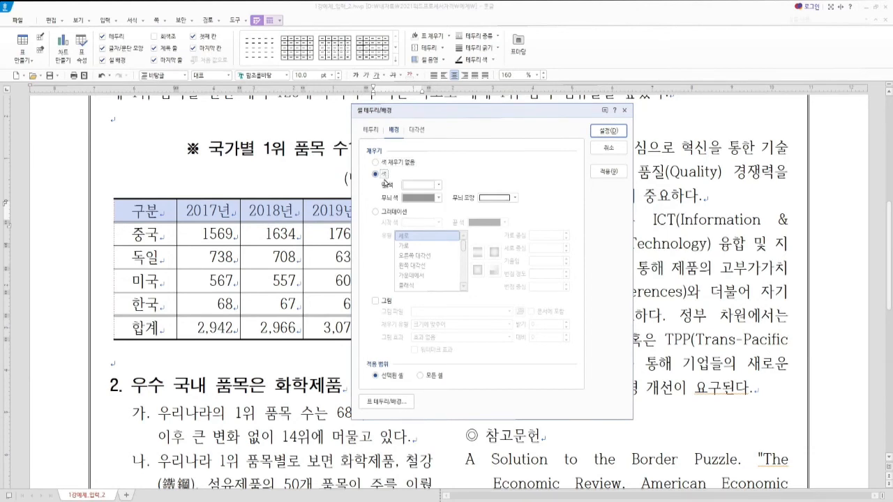
left_click(438, 185)
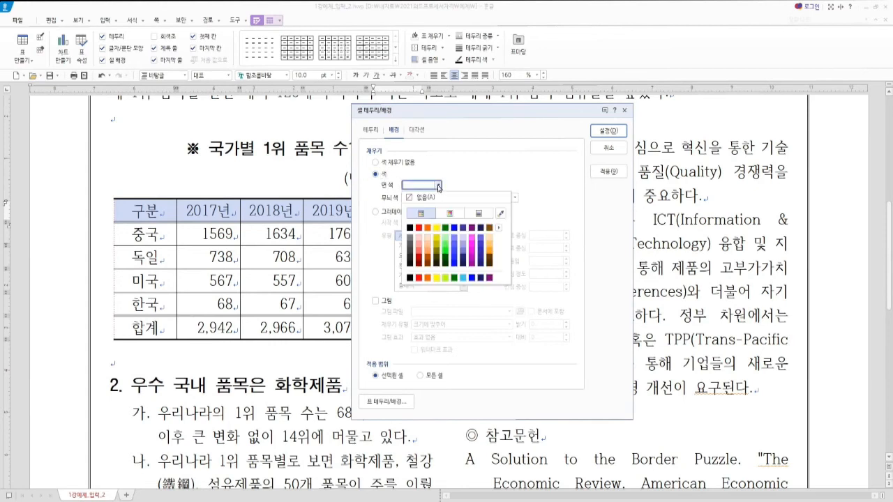
left_click(445, 228)
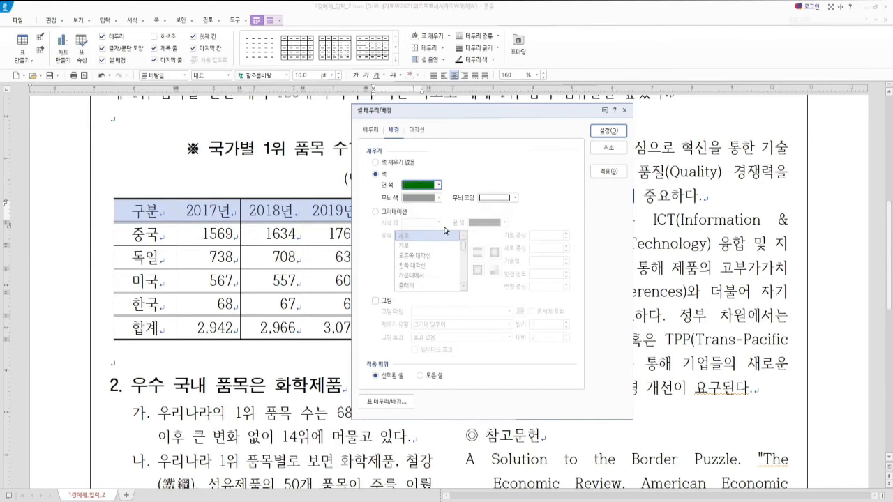
left_click(607, 131)
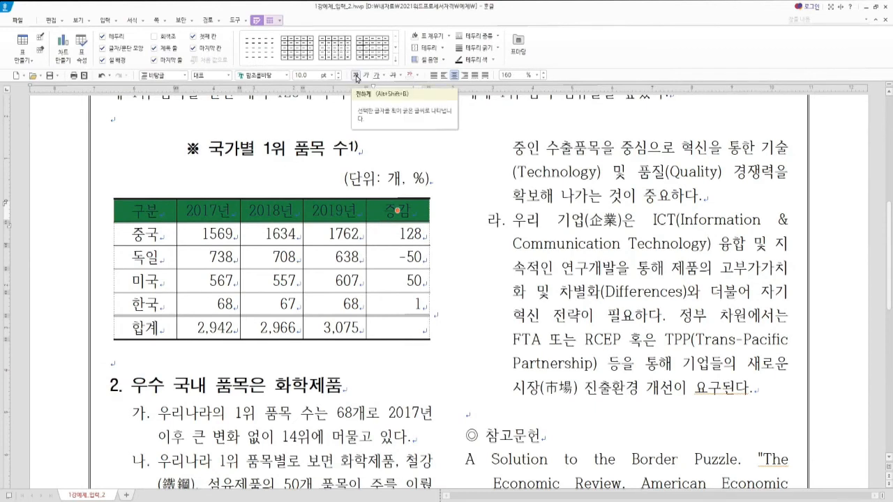
Step: Set the header row labels, 구분 through 증감, in white 휴먼고딕 type
left_click(273, 75)
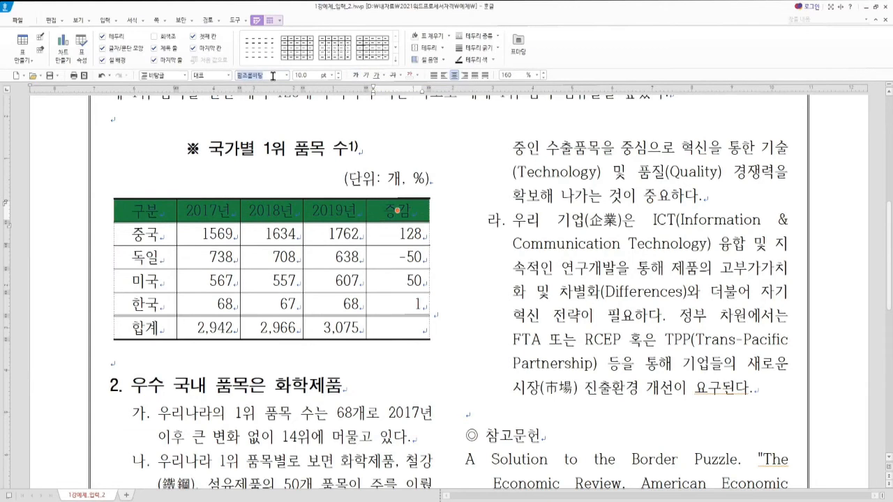
type("휴먼")
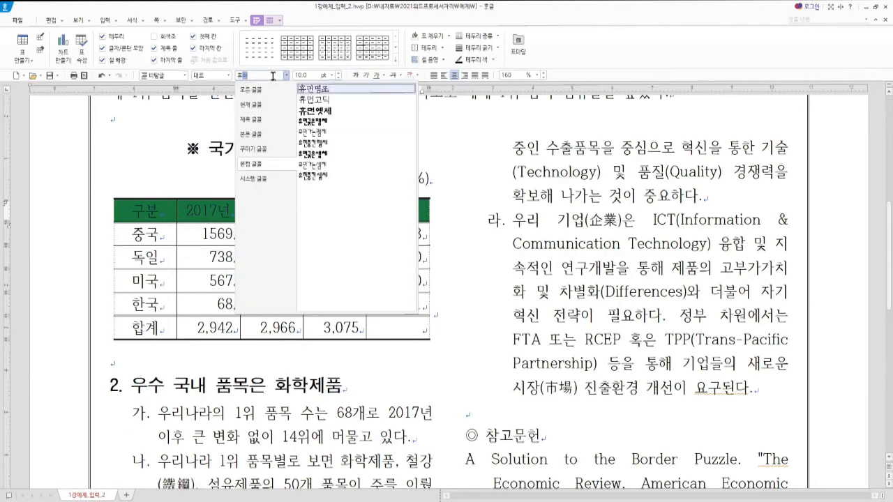
left_click(313, 100)
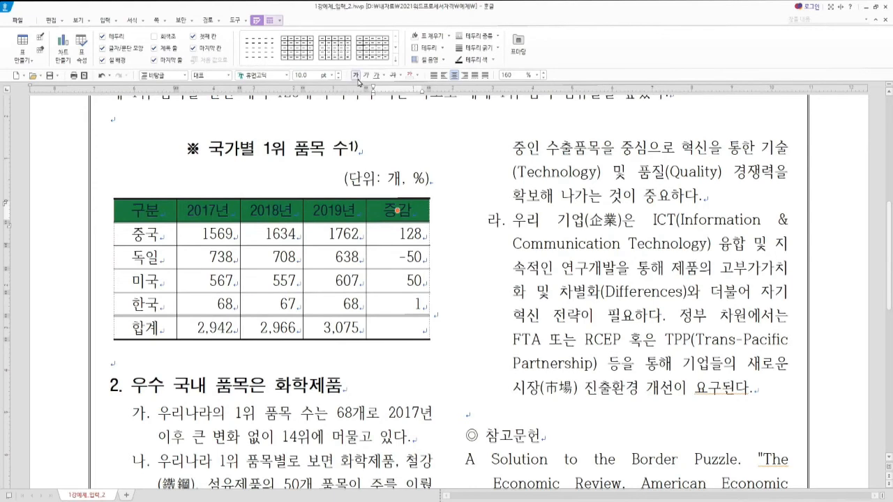
left_click(416, 76)
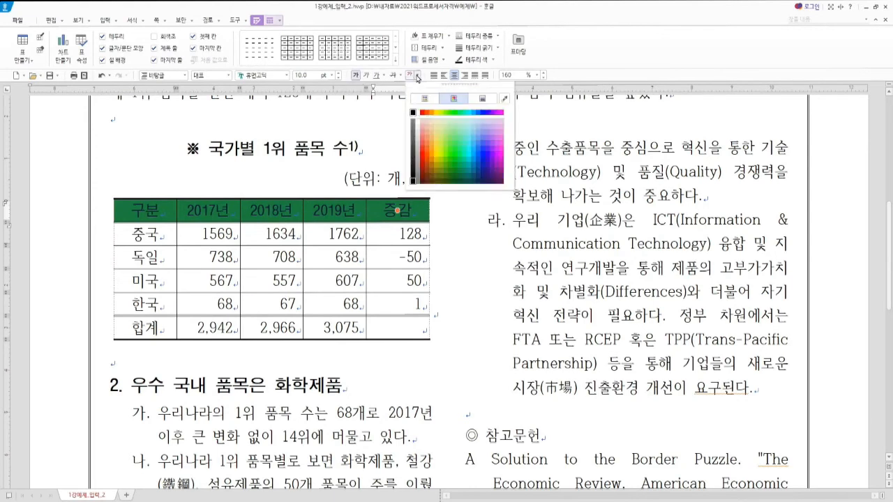
left_click(417, 116)
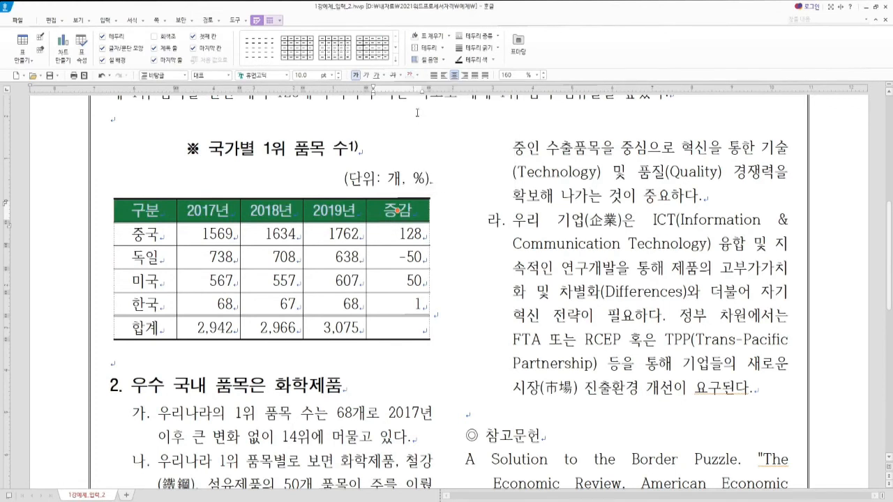
left_click_drag(133, 325, 397, 326)
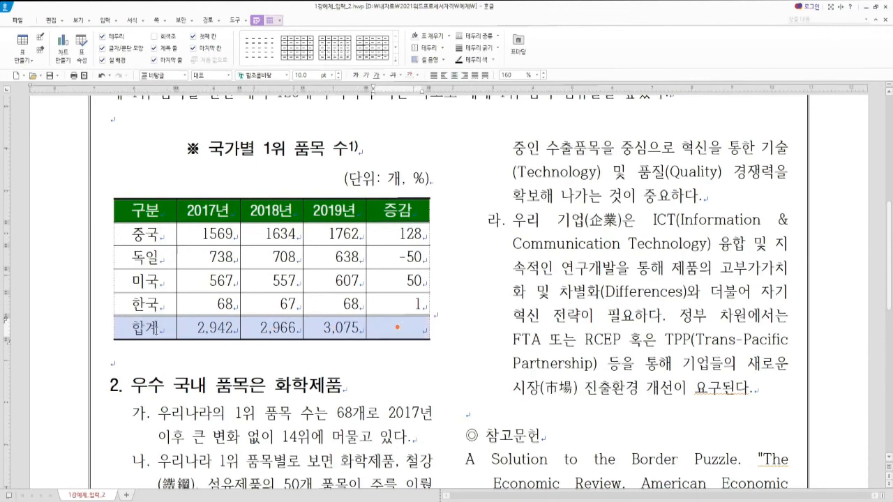
Step: Give the 합계 row a solid 50% lighter grey fill and bold totals
key("c")
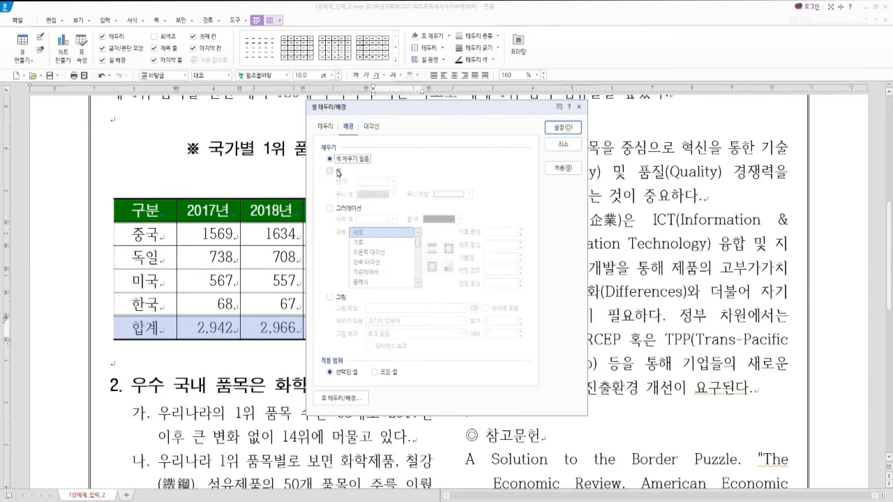
left_click(339, 171)
left_click(393, 182)
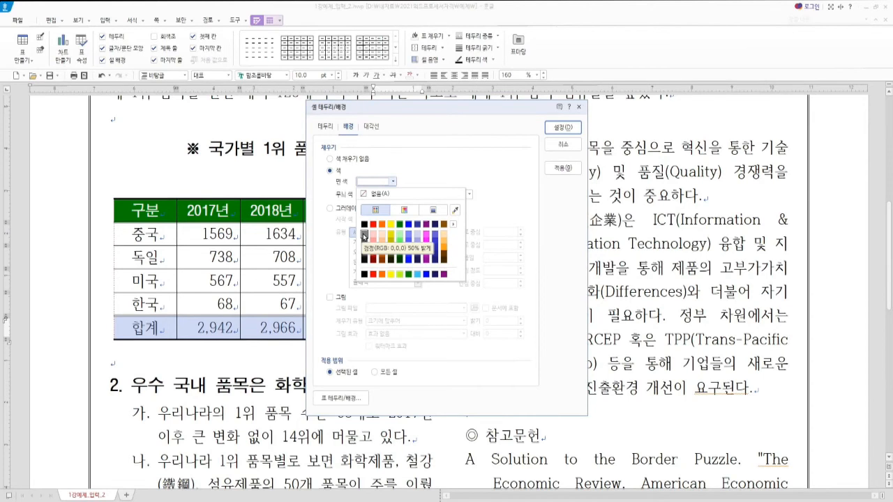
left_click(364, 236)
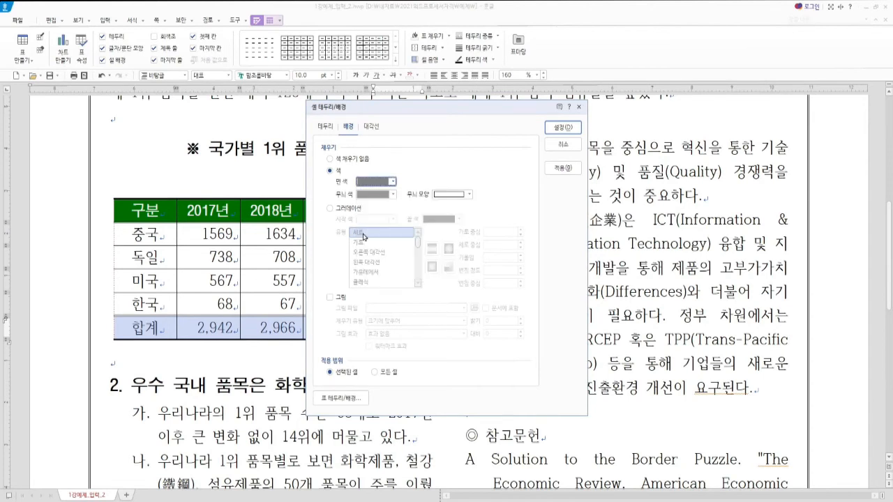
left_click(564, 127)
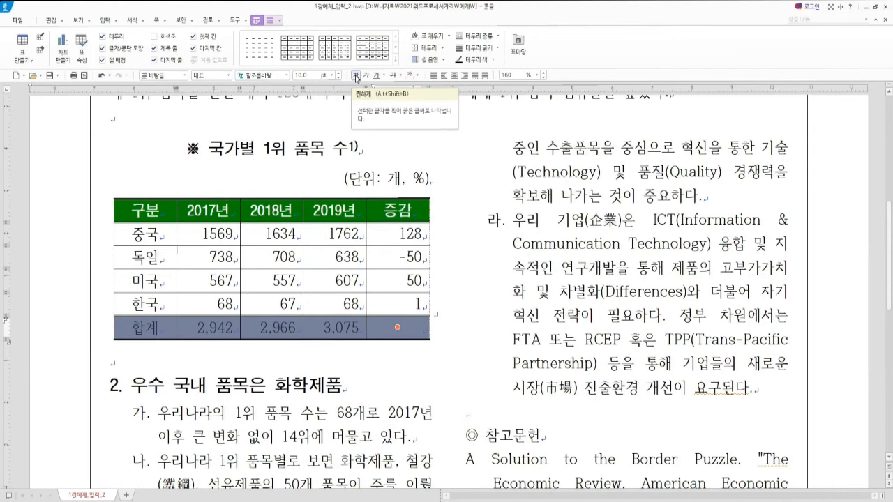
left_click(356, 78)
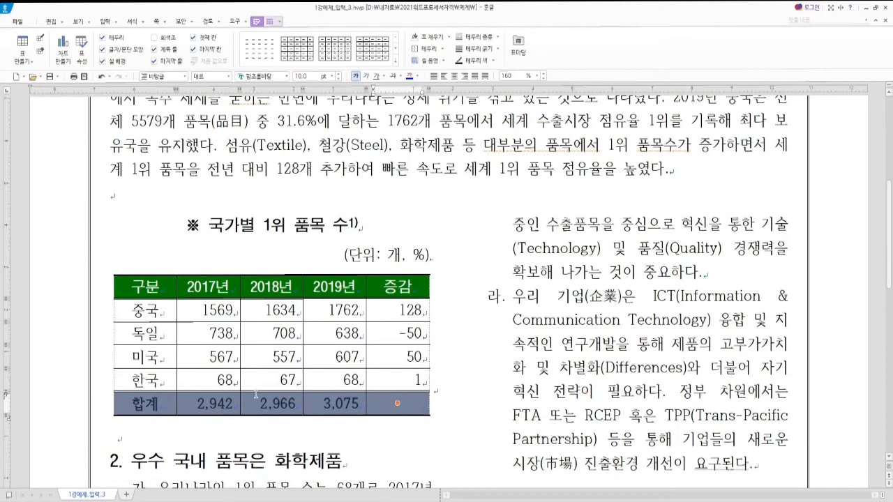
Step: Set every table cell's inner margins to 2 mm left/right and 0.5 mm top/bottom
left_click(144, 286)
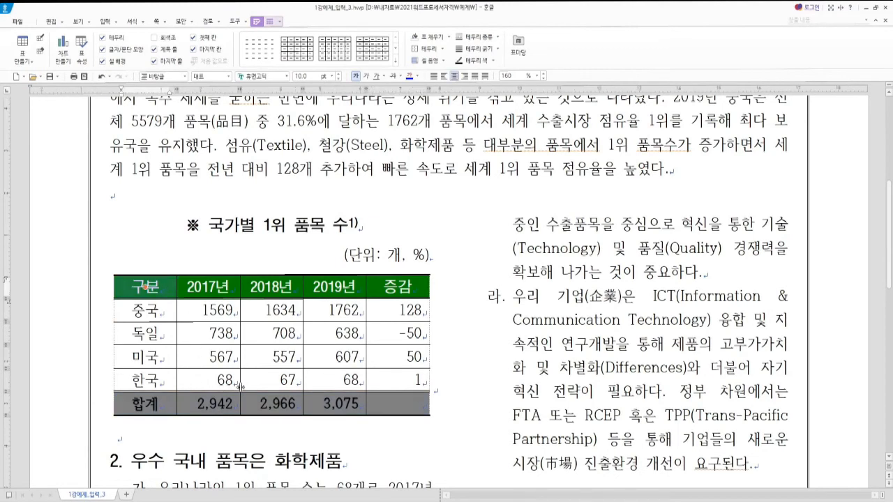
left_click(210, 310)
key("F5")
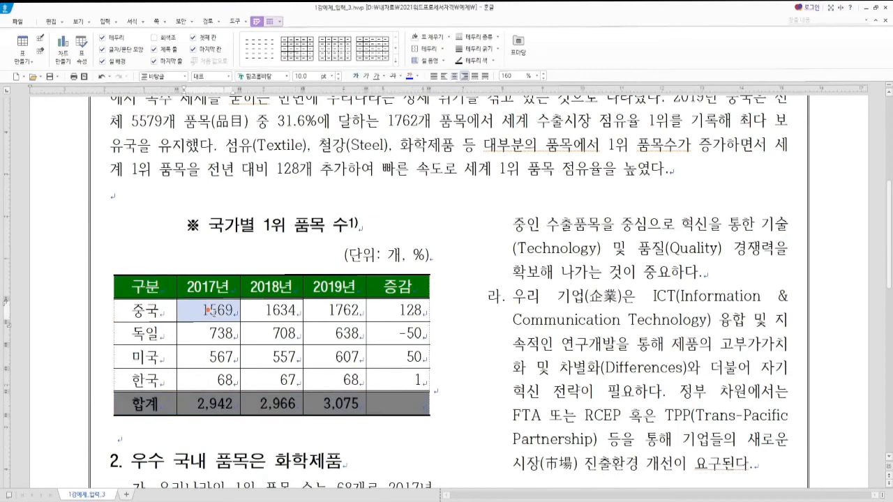
key("ctrl+n")
key("k")
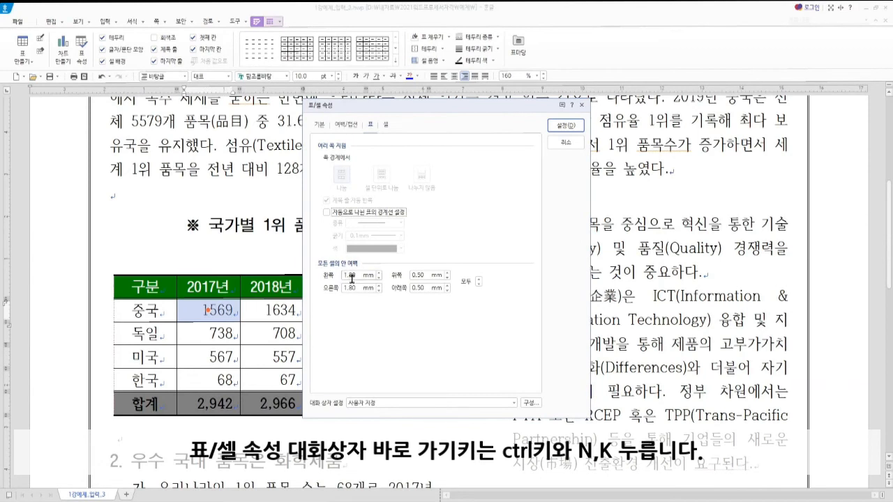
left_click(379, 273)
left_click(379, 285)
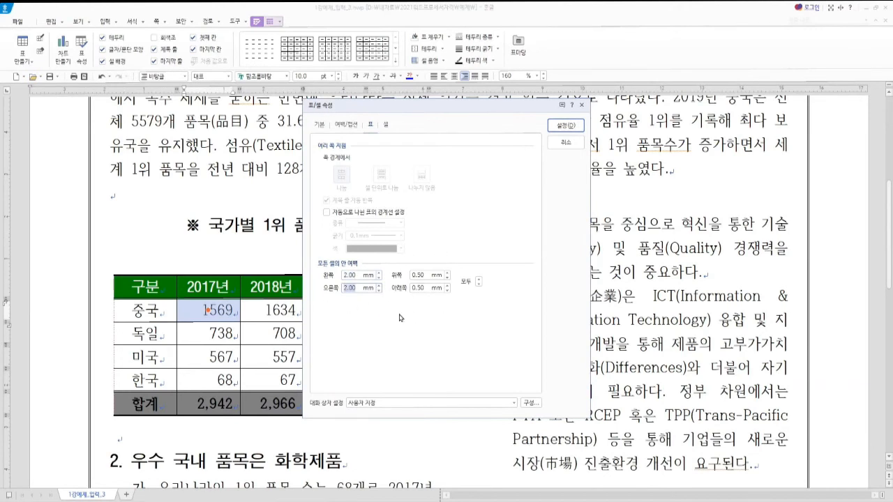
left_click(565, 128)
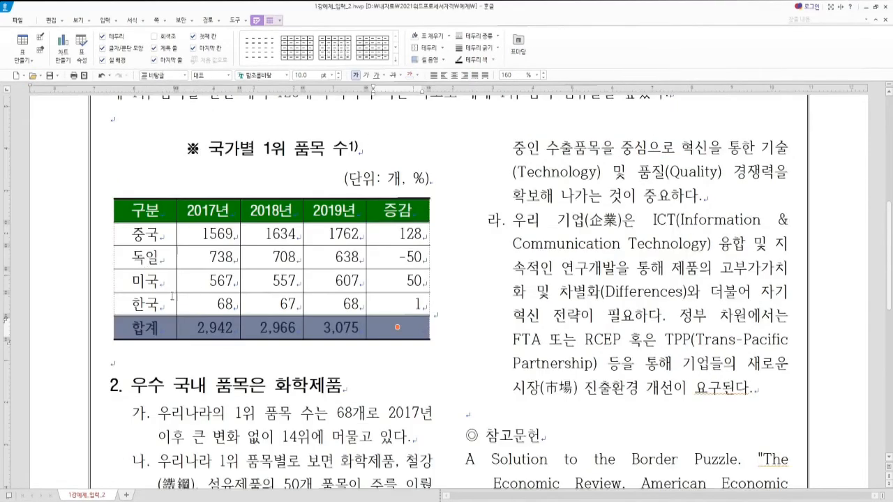
Step: Leave the table and compare the layout against the 1강예제_문제.pdf reference
left_click(161, 363)
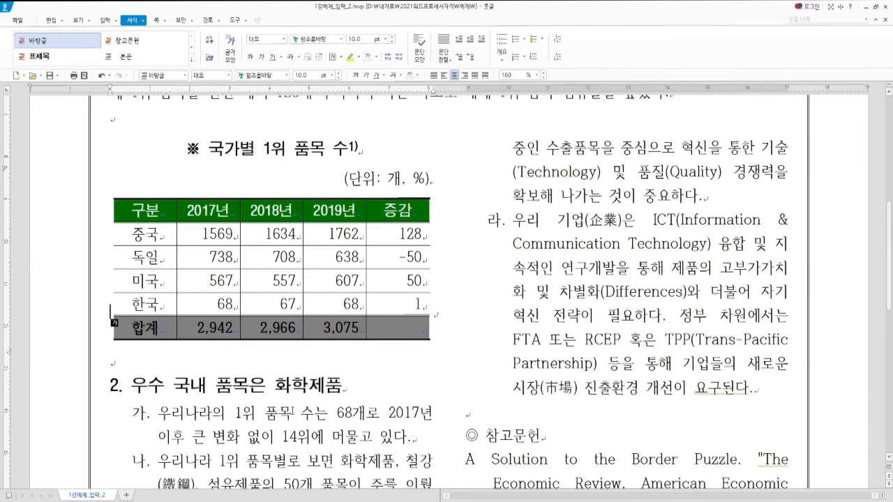
scroll(473, 404, "down", 1)
left_click(479, 349)
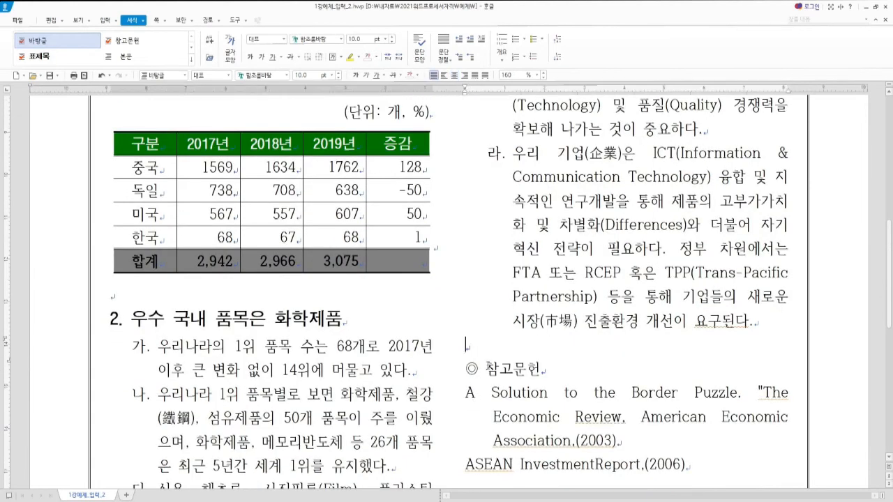
scroll(486, 368, "down", 1)
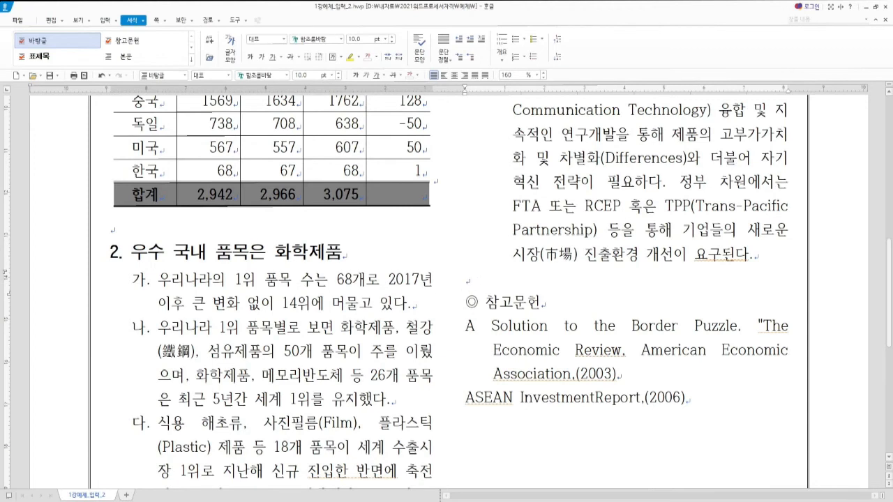
left_click(249, 501)
left_click(91, 9)
scroll(491, 360, "down", 6)
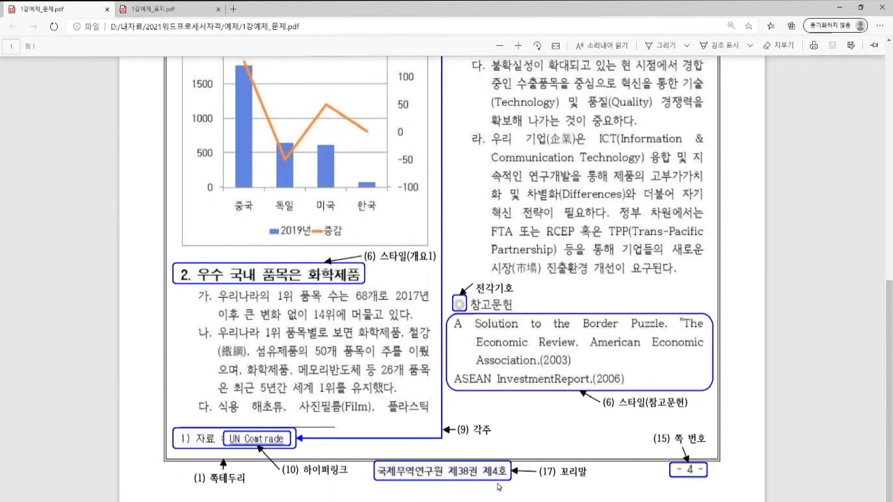
key("alt+Tab")
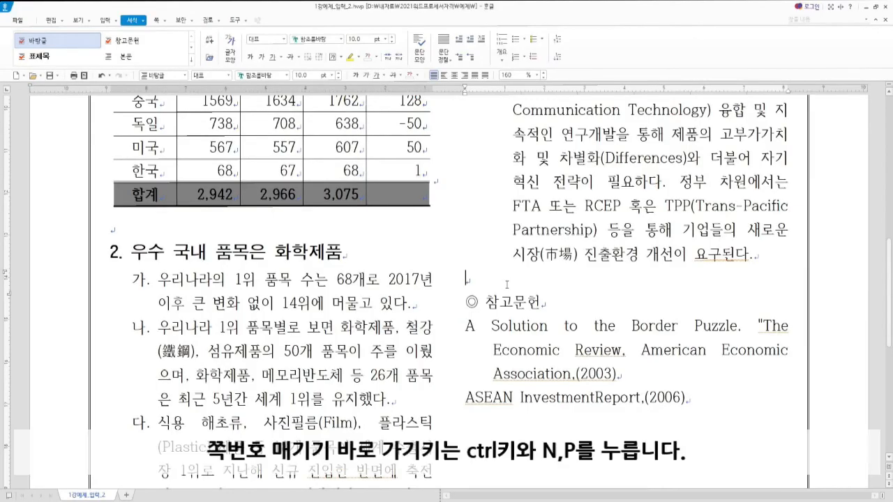
Step: Insert a bottom-right page number in 1,2,3 format with dashes, starting at 4
key("ctrl+n")
key("p")
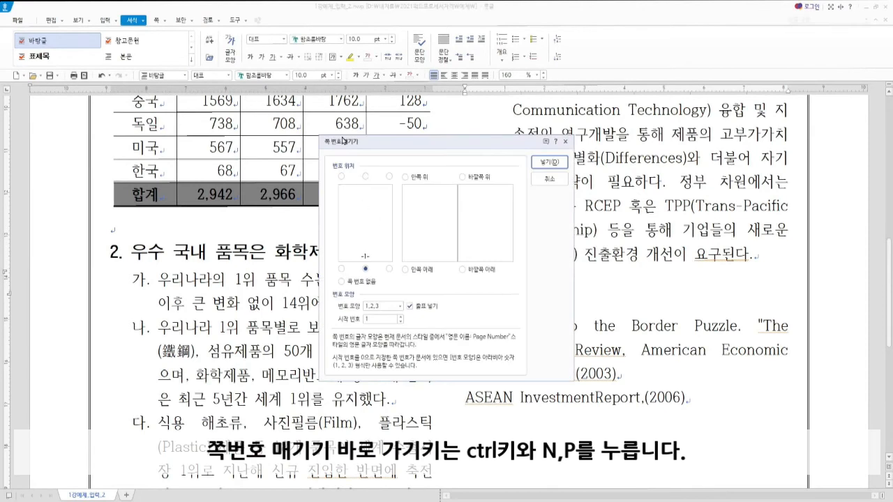
left_click(390, 269)
left_click(386, 310)
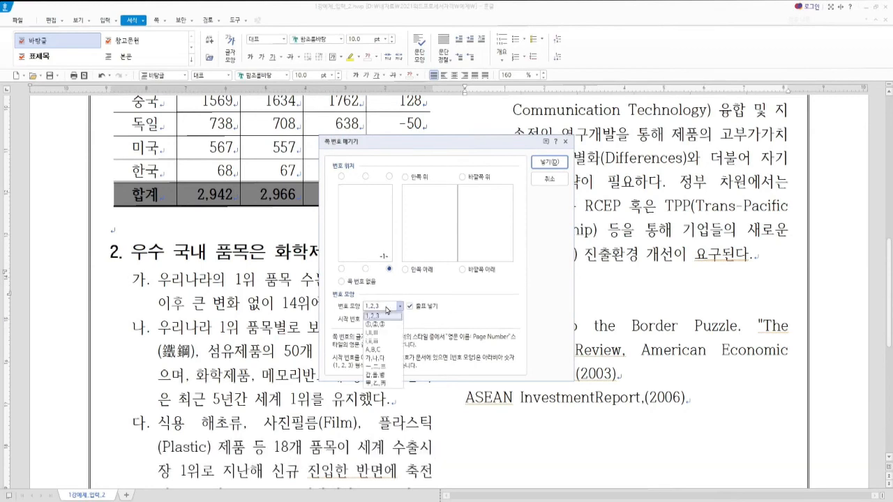
left_click(386, 310)
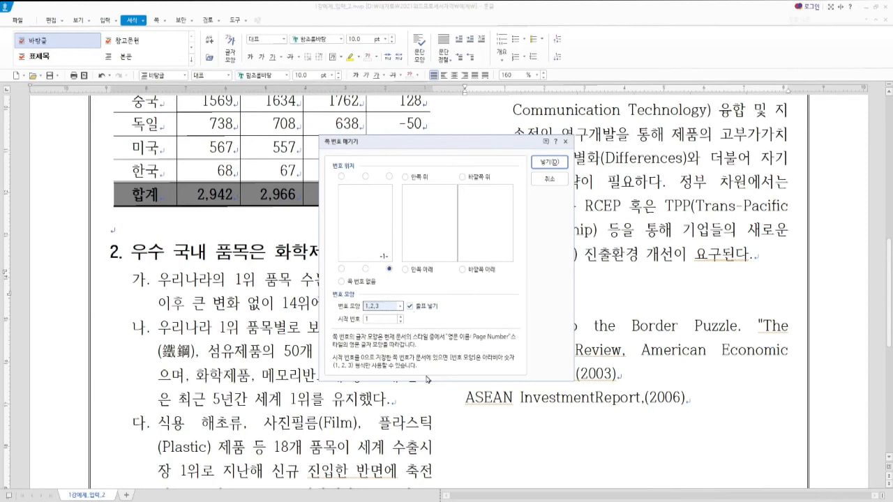
key("alt+Tab")
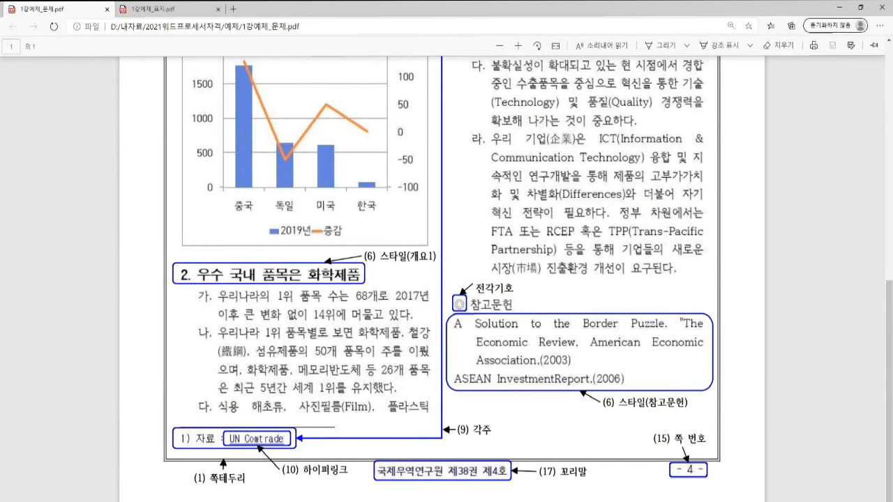
key("alt+Tab")
left_click(400, 318)
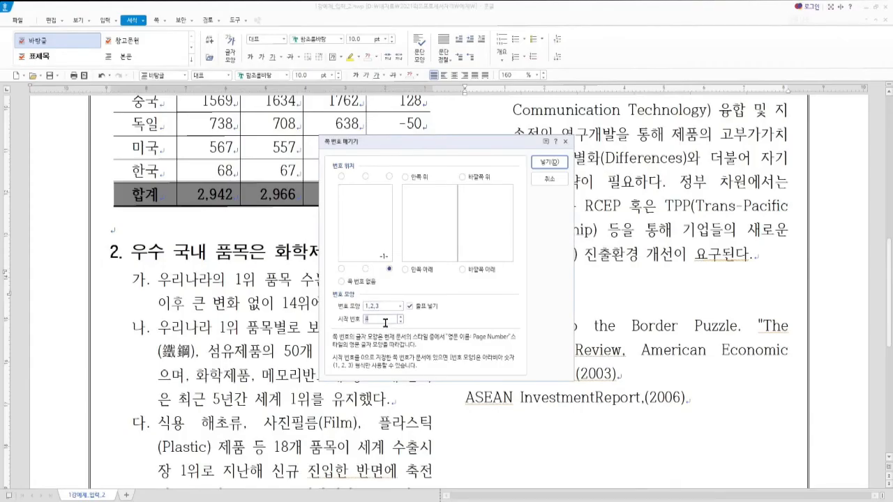
left_click(559, 166)
scroll(714, 395, "down", 5)
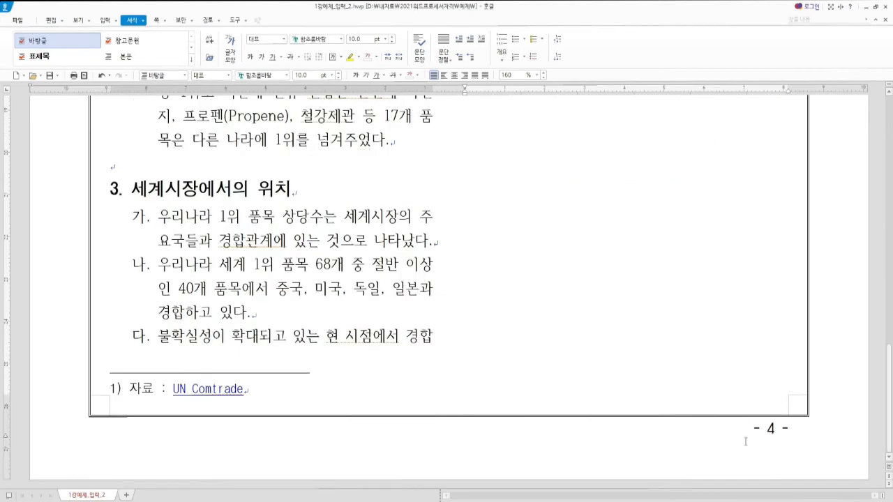
Step: Return to the top of the page and open the 머리말/꼬리말 dialog with Ctrl+N,H
scroll(600, 343, "up", 3)
scroll(496, 171, "up", 2)
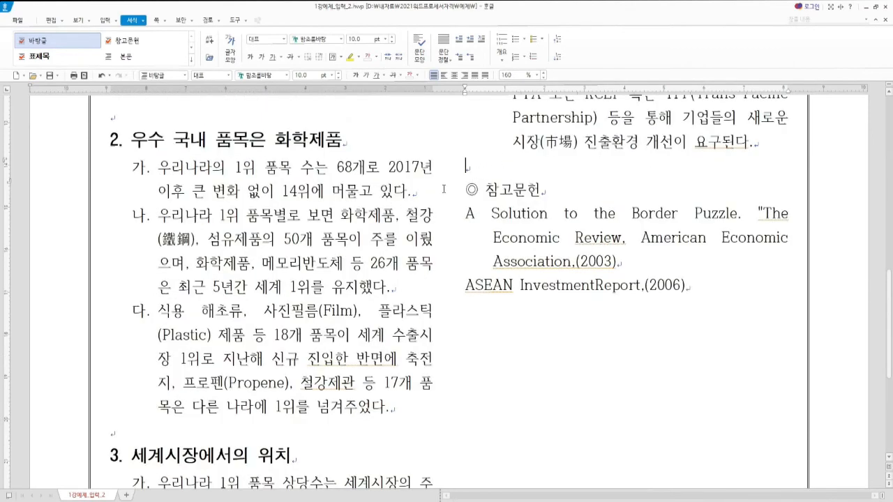
key("ctrl+n")
key("h")
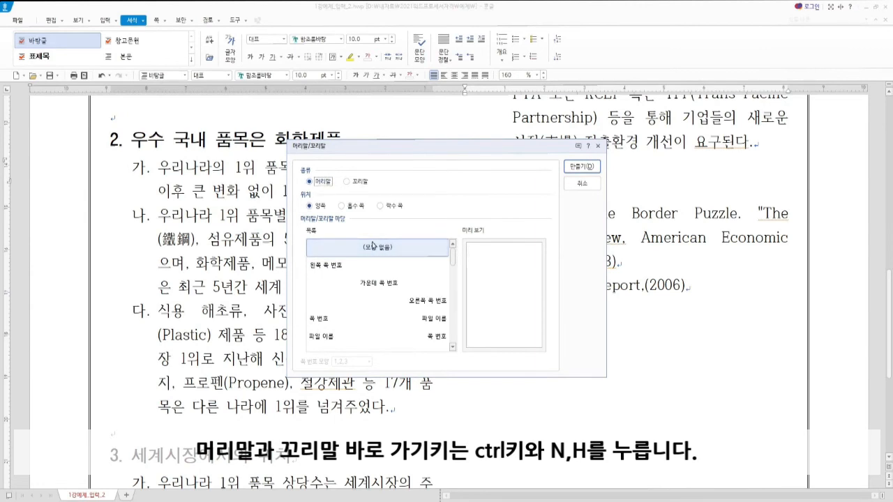
Step: Create a both-pages header reading '수축 경쟁력 현황' and select the line
left_click(588, 168)
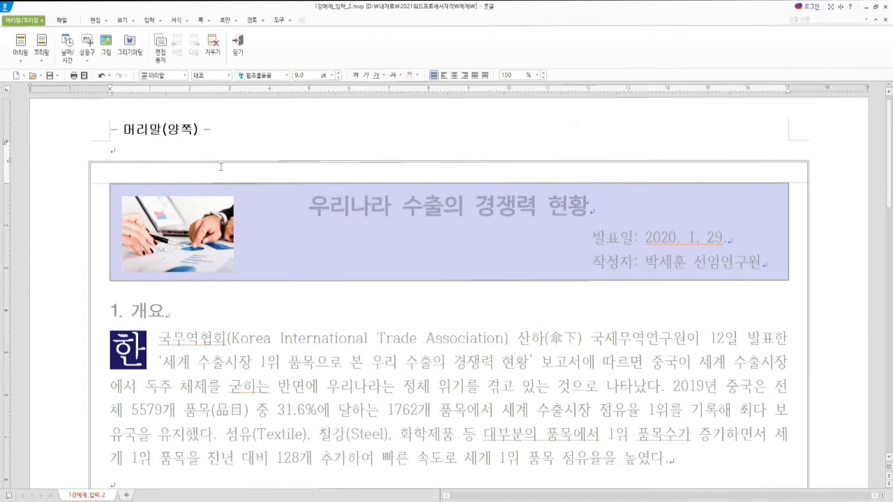
type("수축 경쟁력 ")
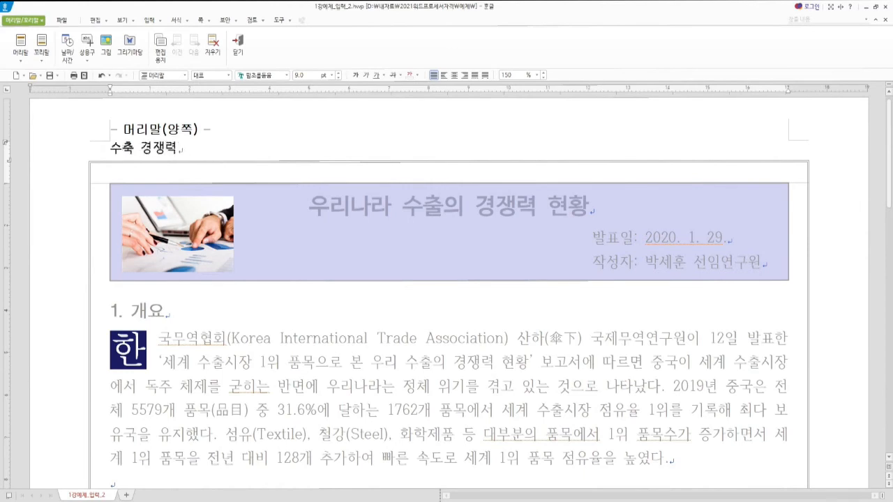
type("현황")
key("shift+Home")
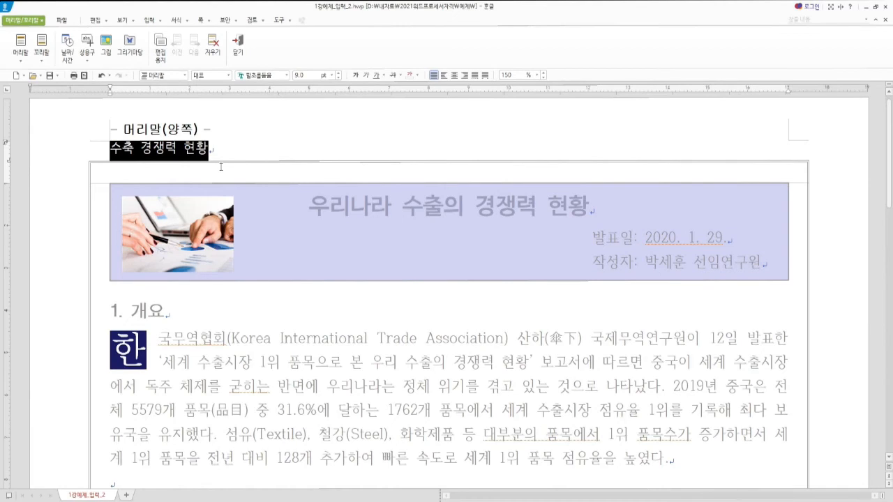
Step: Format the header text as green 맑은 고딕 at 10 pt
key("alt+l")
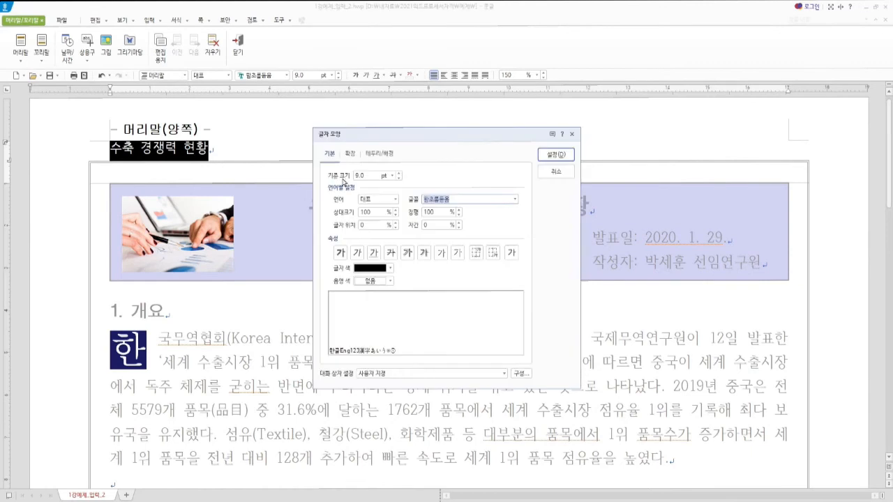
left_click(370, 175)
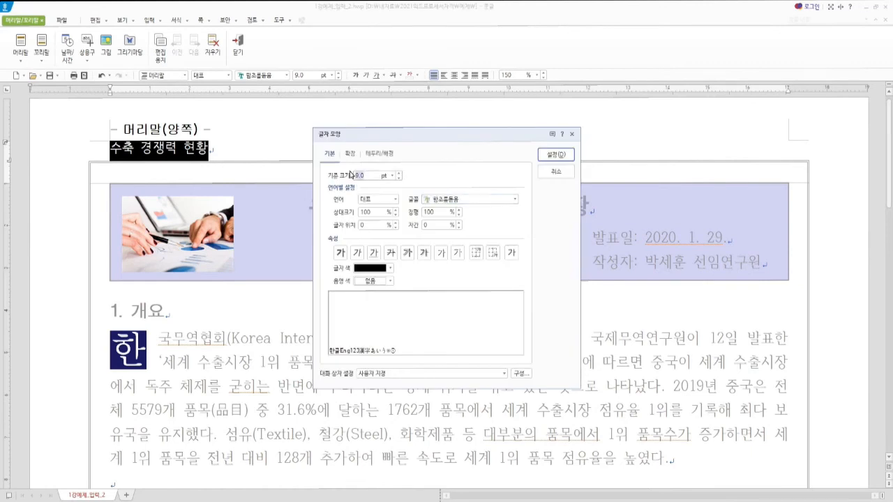
type("10")
key("Tab")
key("Tab")
type("맑")
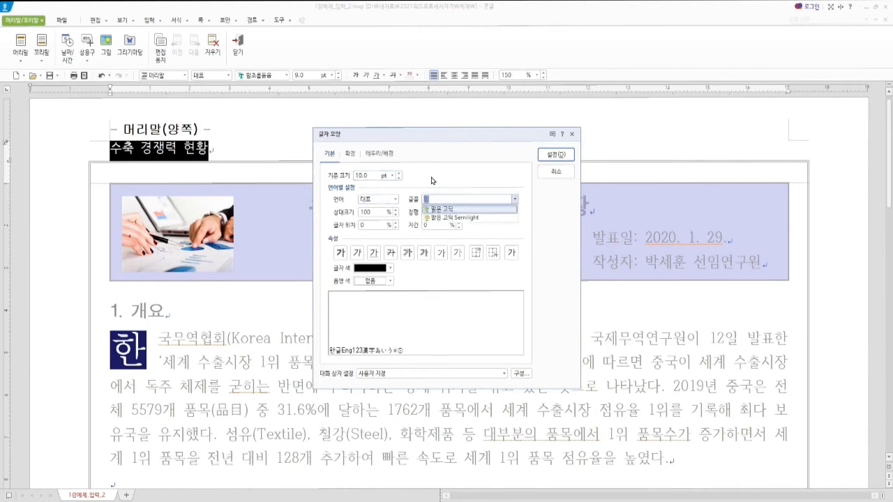
left_click(445, 209)
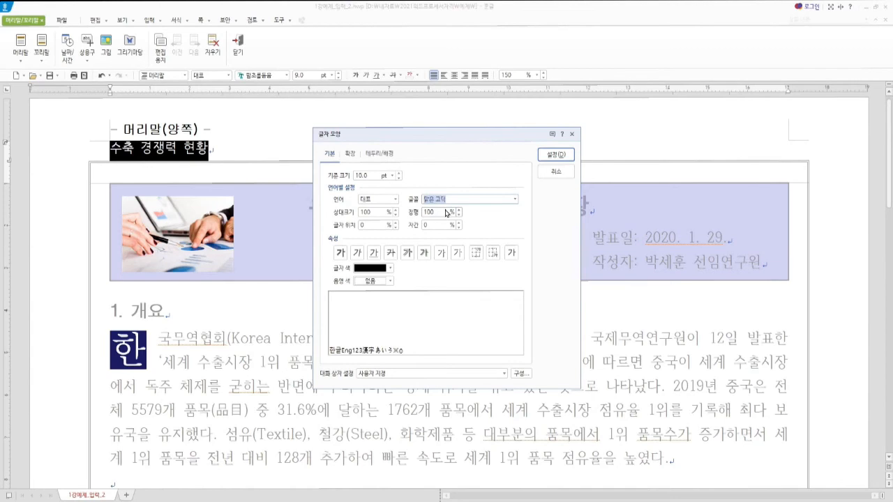
left_click(390, 268)
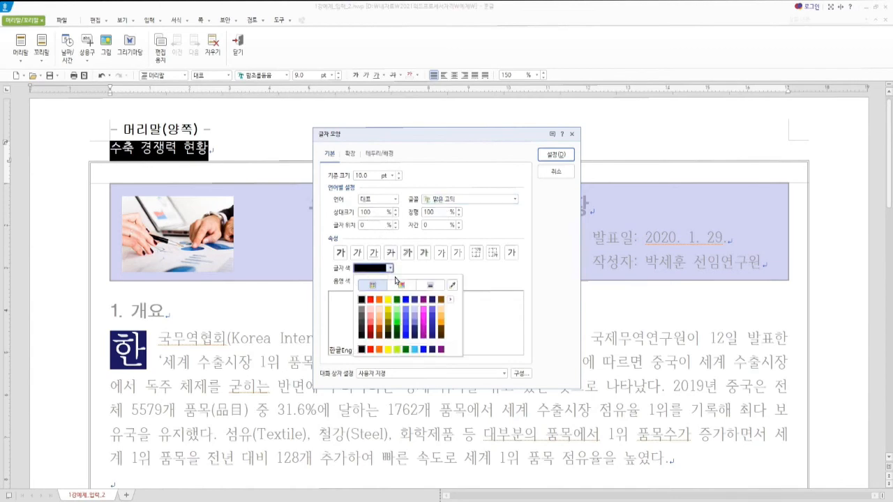
left_click(398, 302)
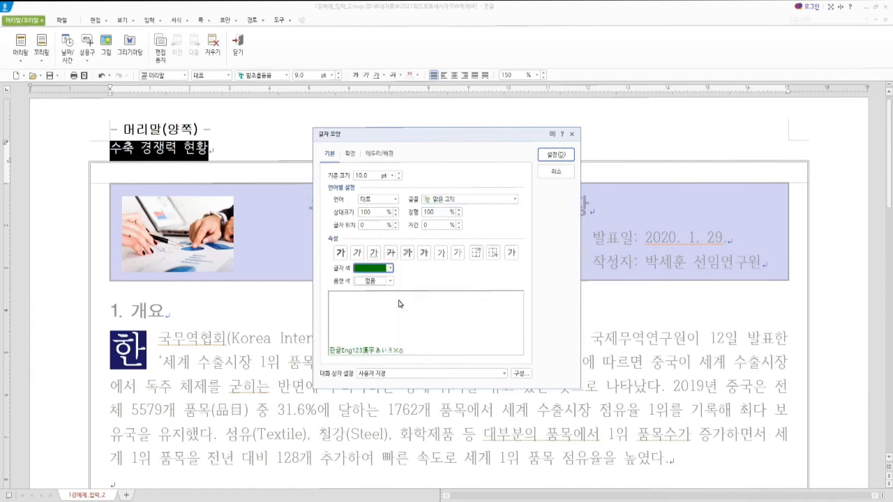
left_click(557, 154)
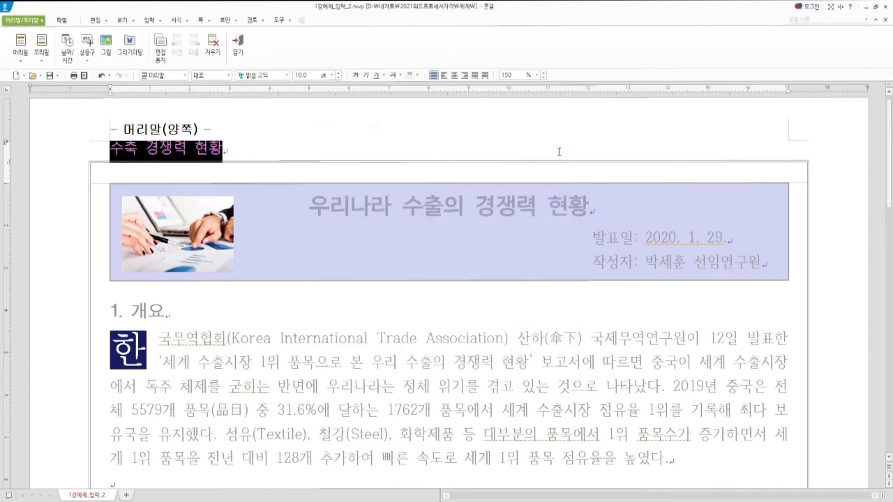
Step: Right-align the header text '수축 경쟁력 현황' and make it bold
key("ctrl+shift+r")
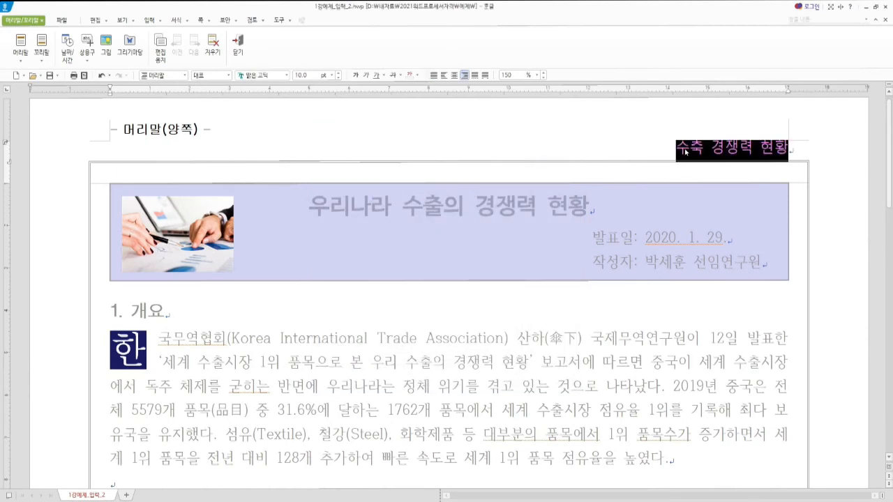
left_click(712, 152)
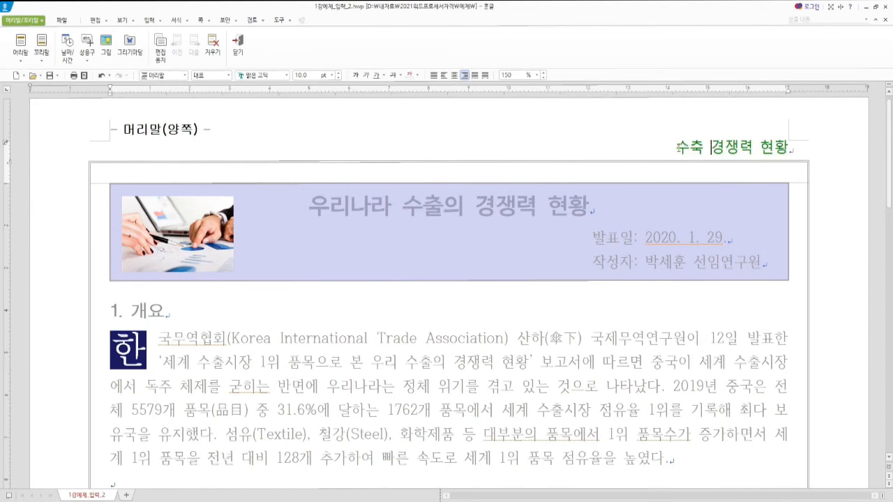
left_click_drag(679, 146, 789, 148)
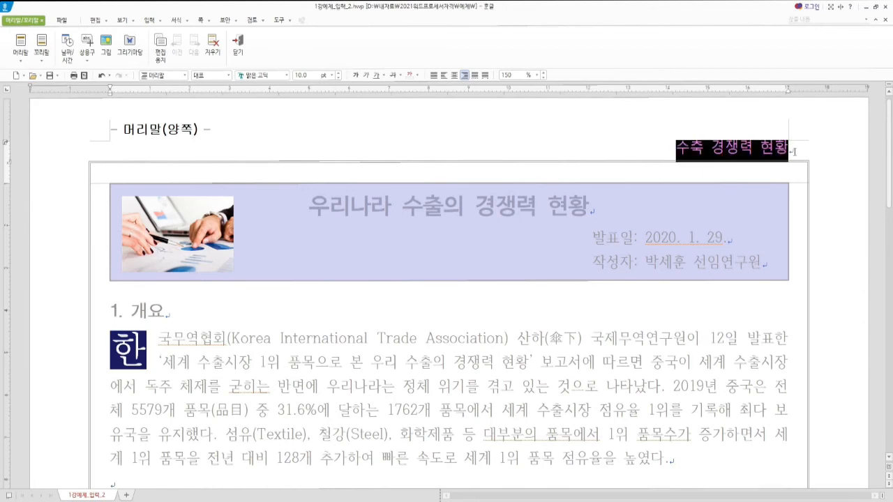
left_click(356, 77)
left_click(691, 149)
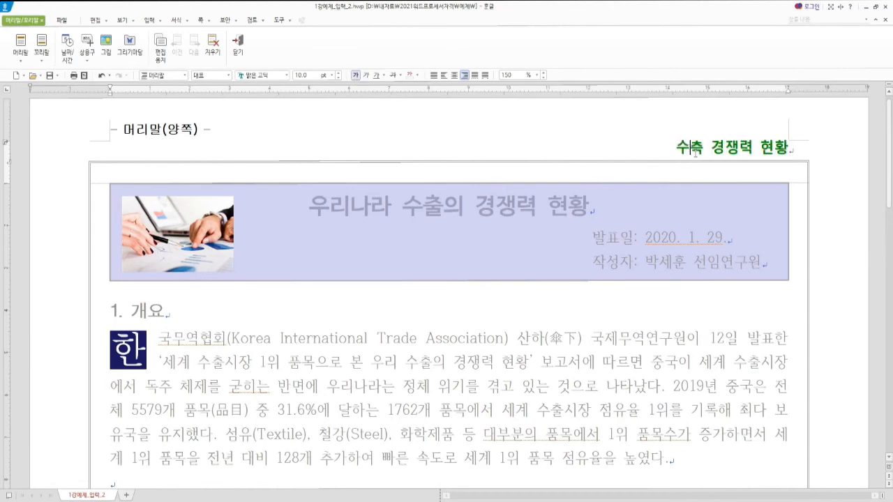
left_click_drag(674, 147, 790, 149)
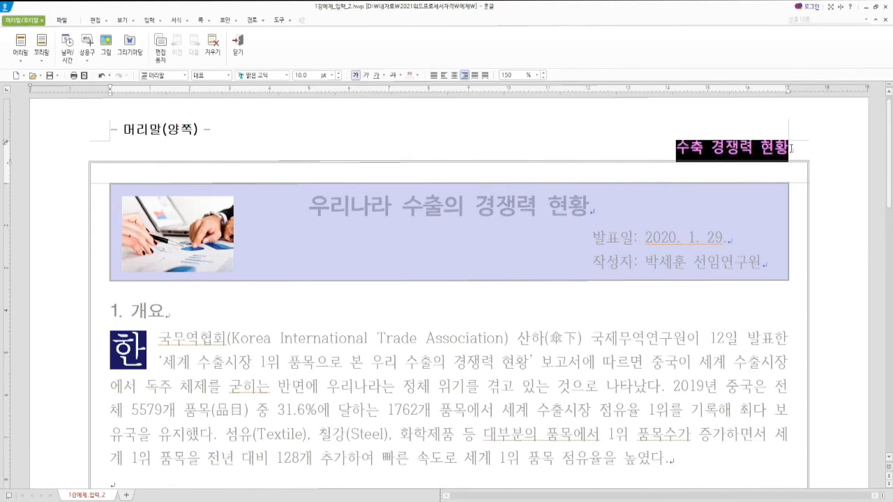
key("alt+l")
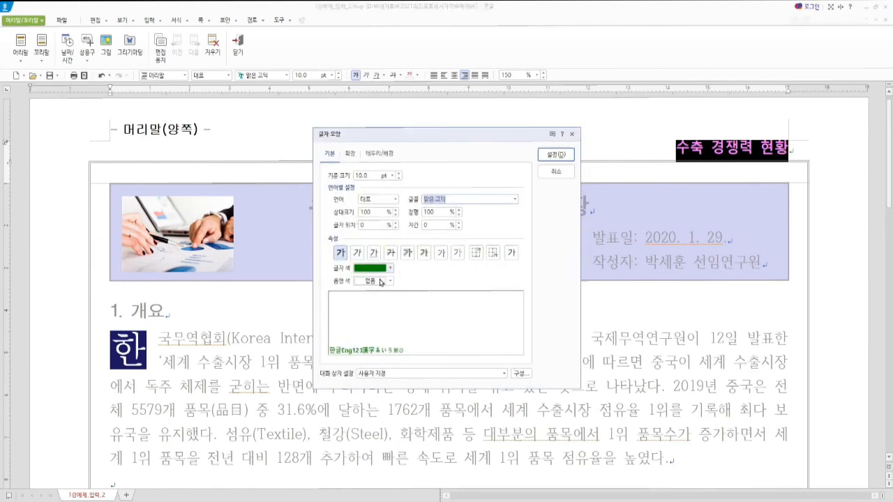
left_click(562, 154)
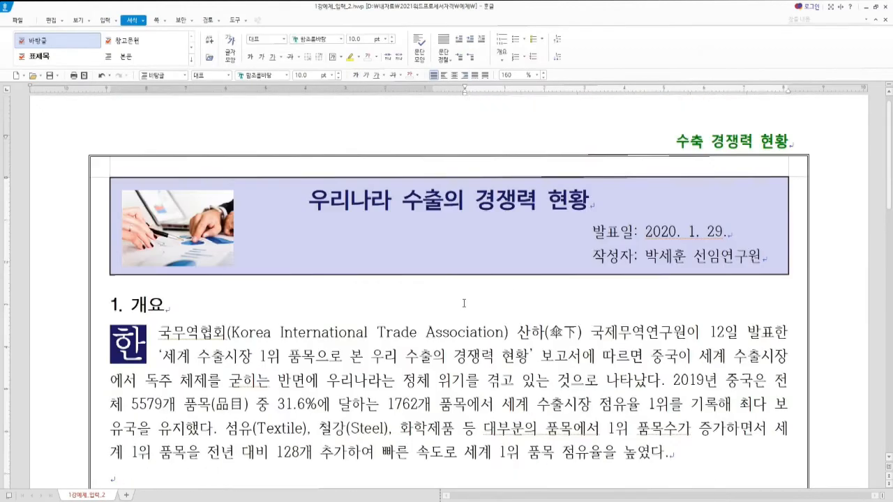
Step: Place the cursor above ◎ 참고문헌 and open 머리말/꼬리말 with 꼬리말 (footer) selected
scroll(464, 303, "up", 1)
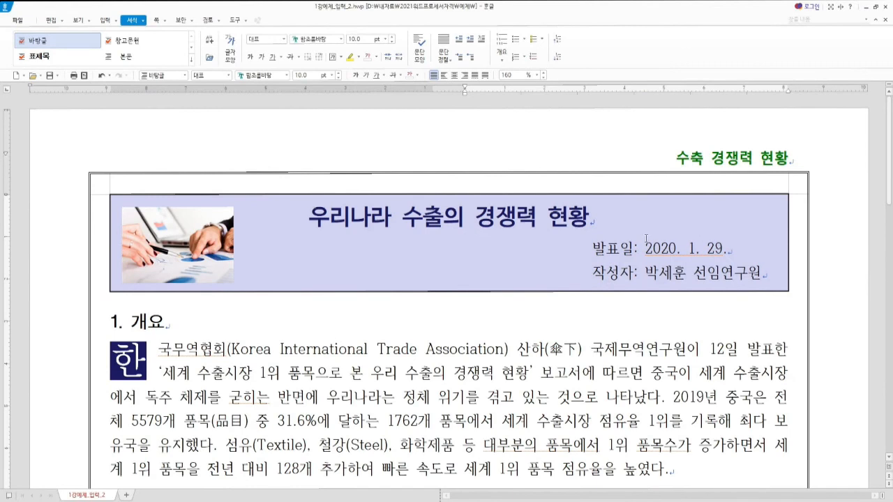
scroll(570, 281, "down", 10)
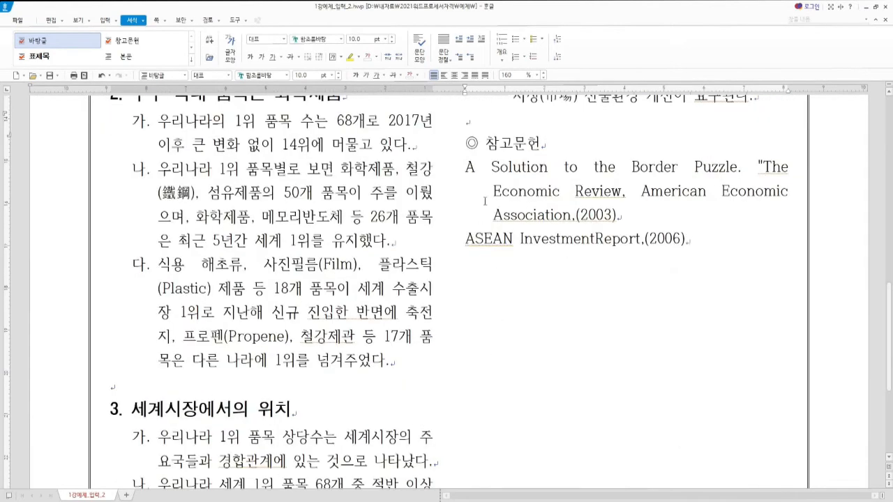
scroll(473, 169, "up", 1)
left_click(467, 187)
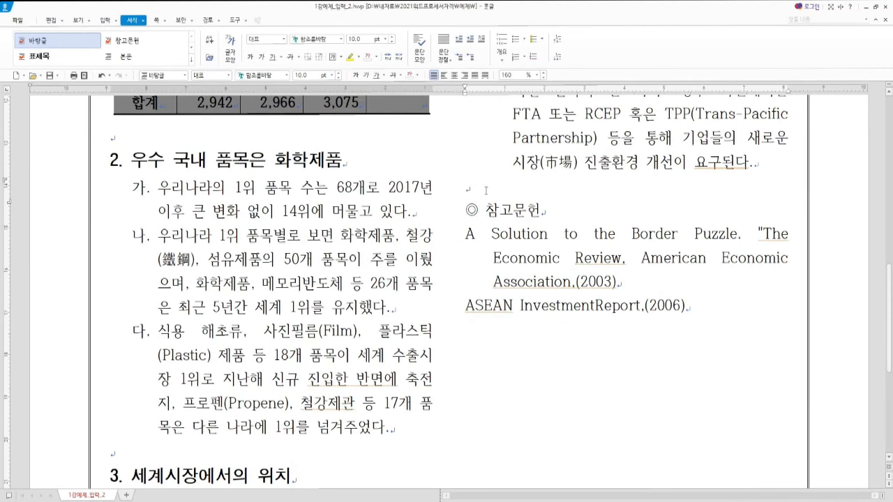
key("ctrl+n")
key("h")
left_click(360, 183)
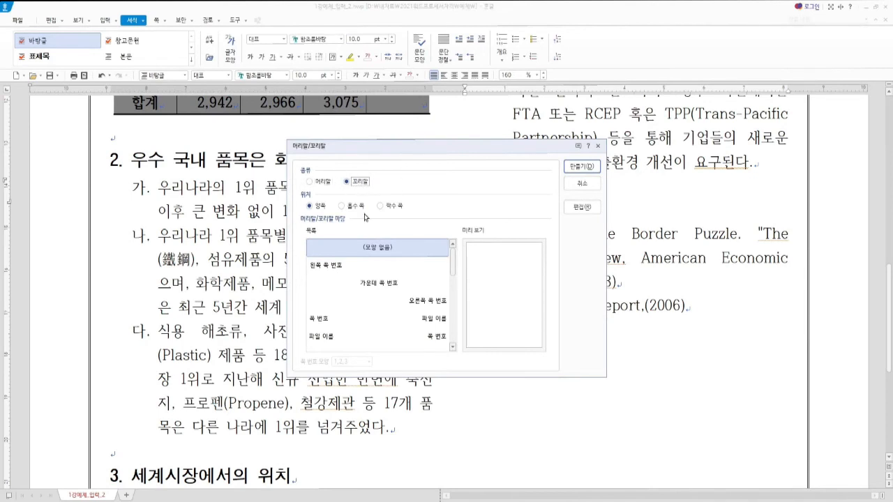
Step: Create a both-pages footer reading '국제무역연구원 제38권 제4호' and select the line
left_click(582, 168)
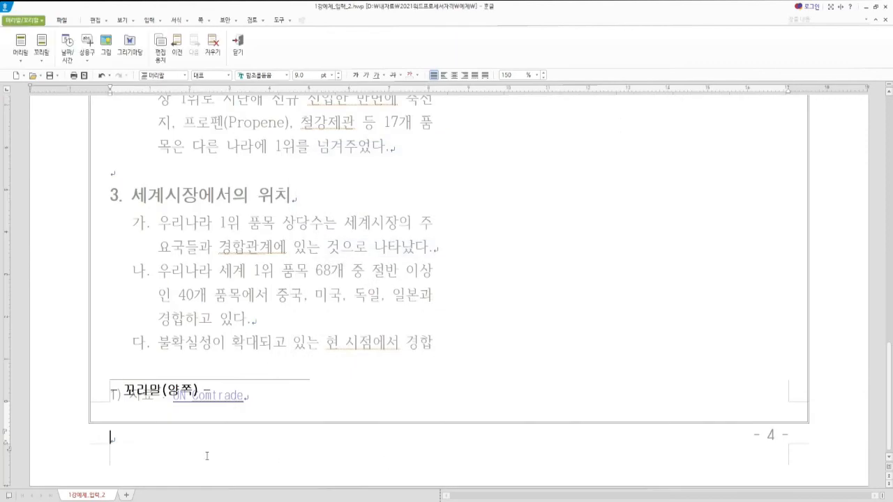
type("국제무역연구원 제38권 제4호")
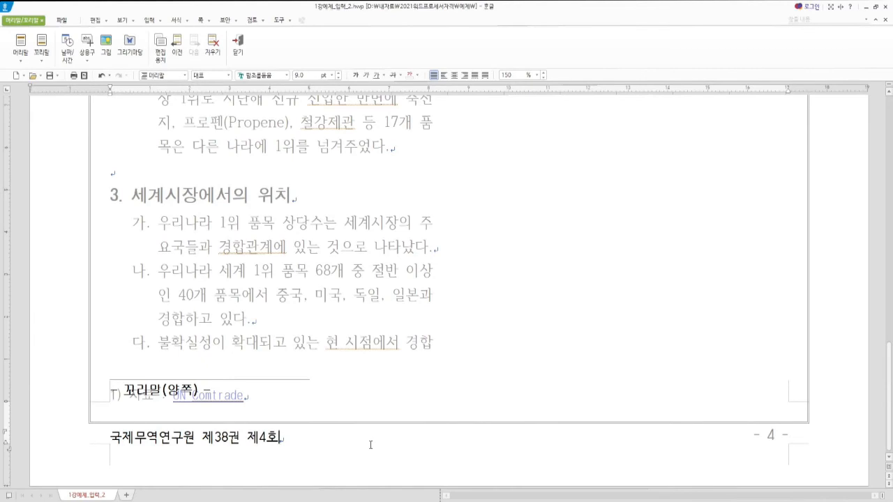
key("shift+Home")
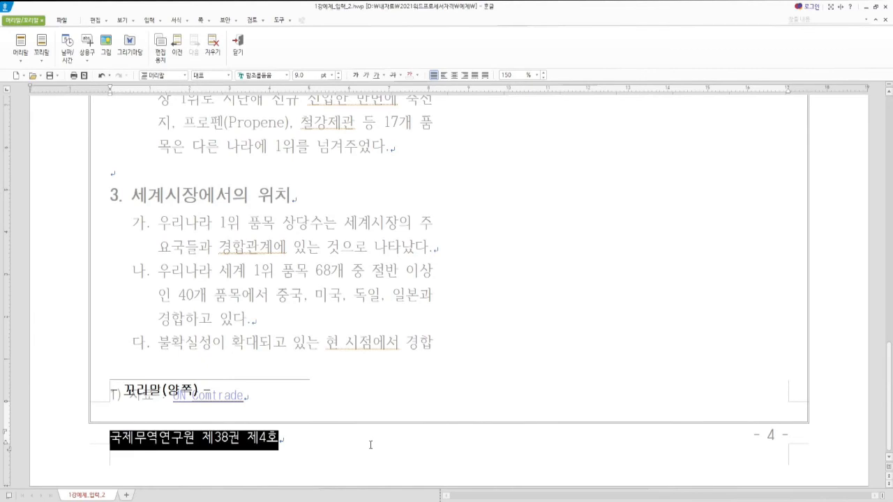
Step: Make the footer text bold dark navy (검은 군청) and centre it on the page
key("alt+l")
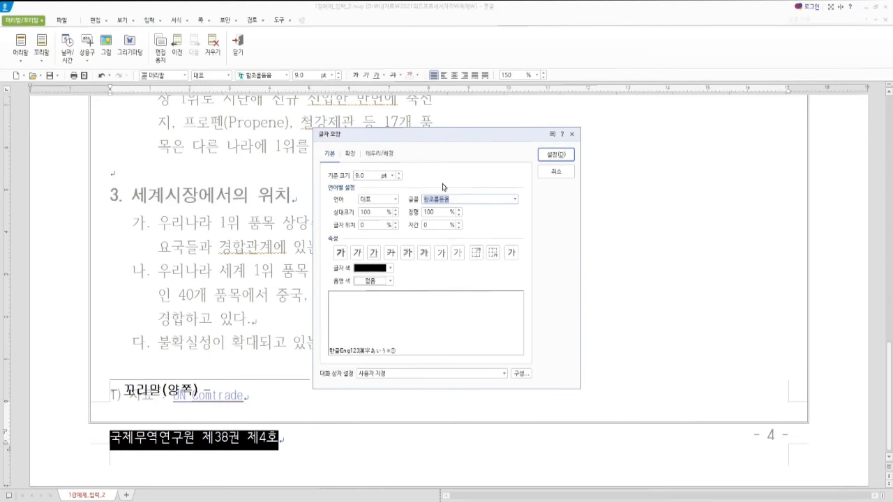
key("Tab")
left_click(341, 253)
left_click(390, 268)
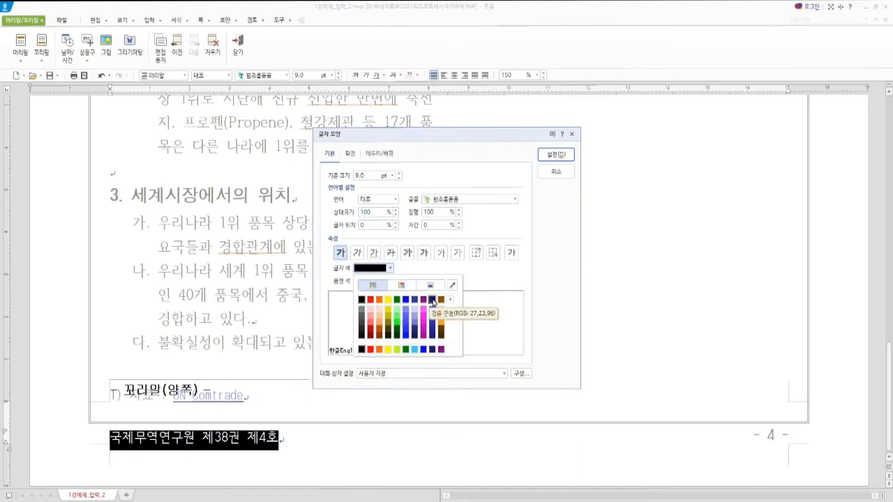
left_click(432, 300)
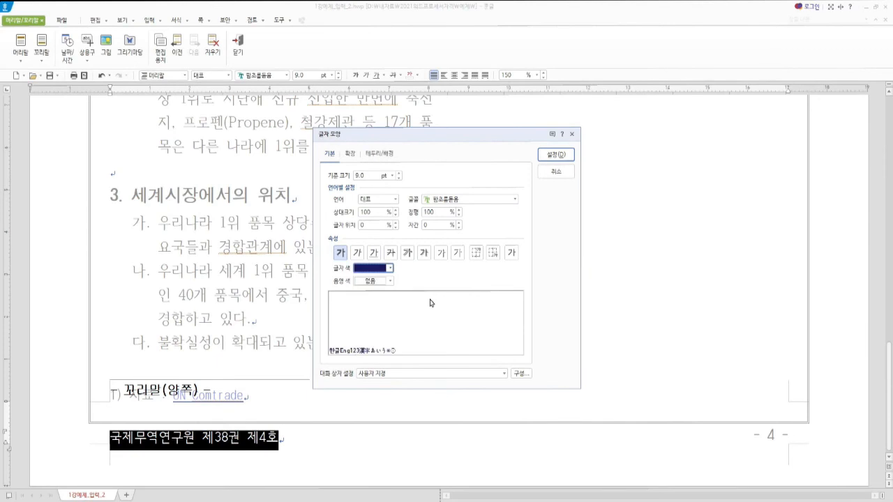
left_click(558, 155)
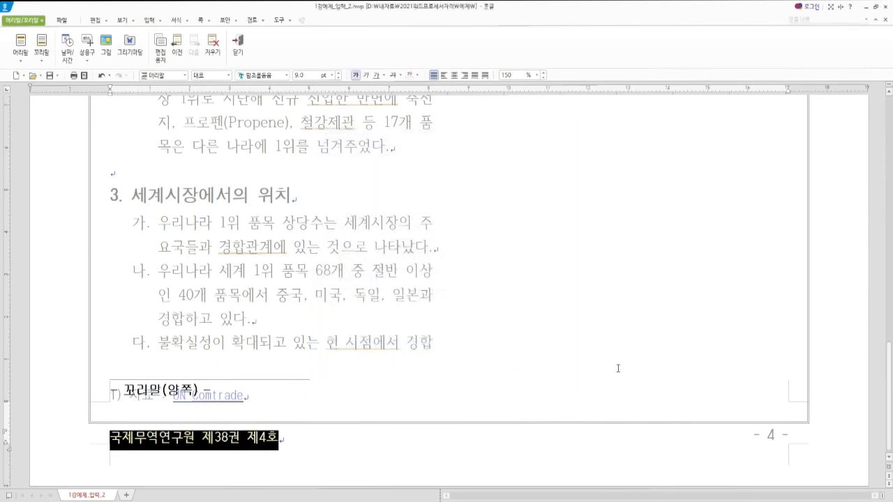
key("ctrl+shift+c")
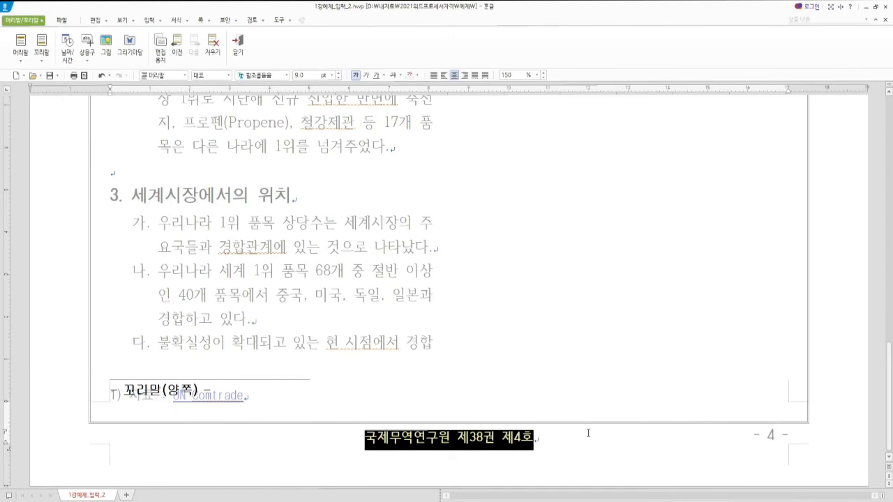
Step: Close footer editing and bring up the 1강예제_문제.pdf sample for comparison
key("shift+Escape")
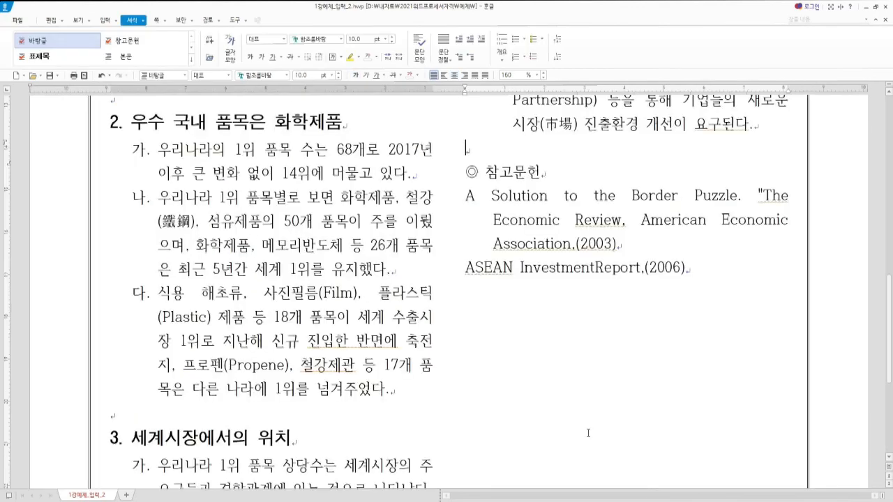
scroll(560, 422, "down", 3)
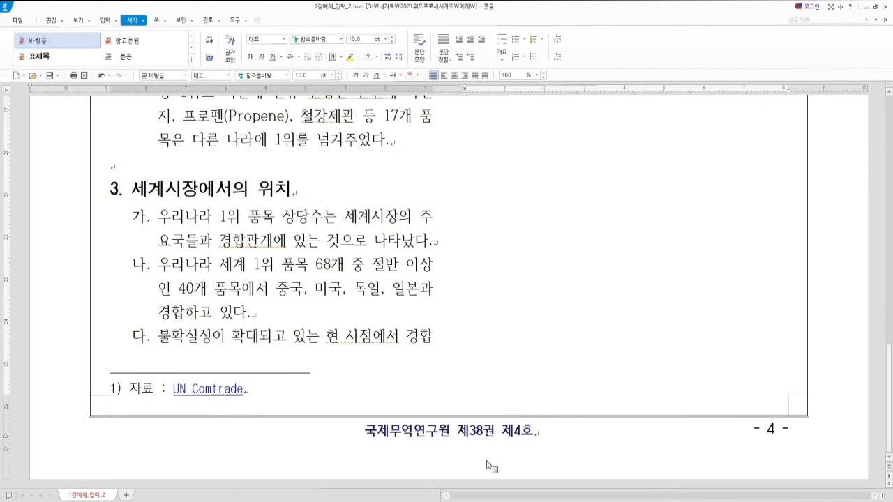
scroll(742, 319, "up", 3)
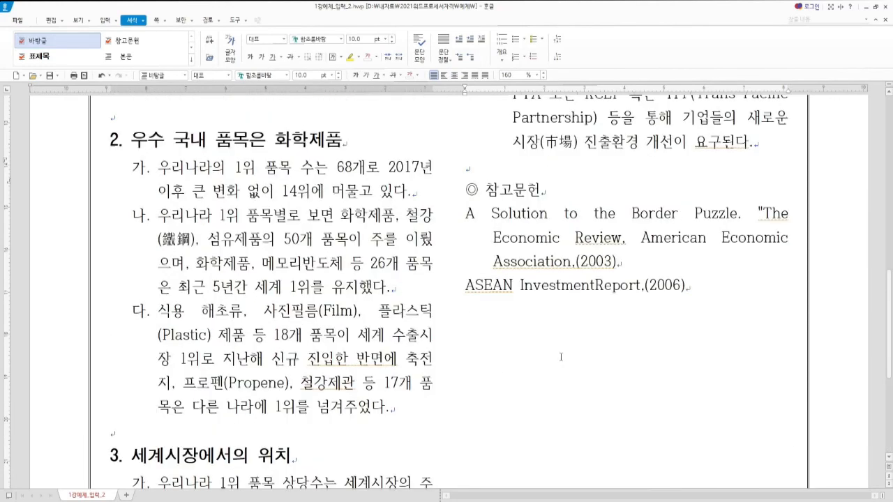
scroll(560, 356, "up", 1)
key("alt+Tab")
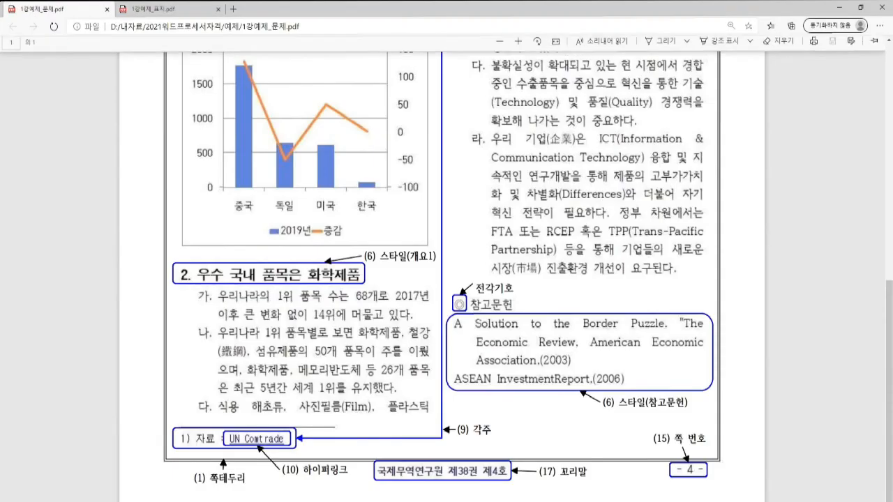
Step: Review the sample chart and the 1강예제_표지.pdf requirements in Edge, then return to Hangul
scroll(323, 253, "up", 3)
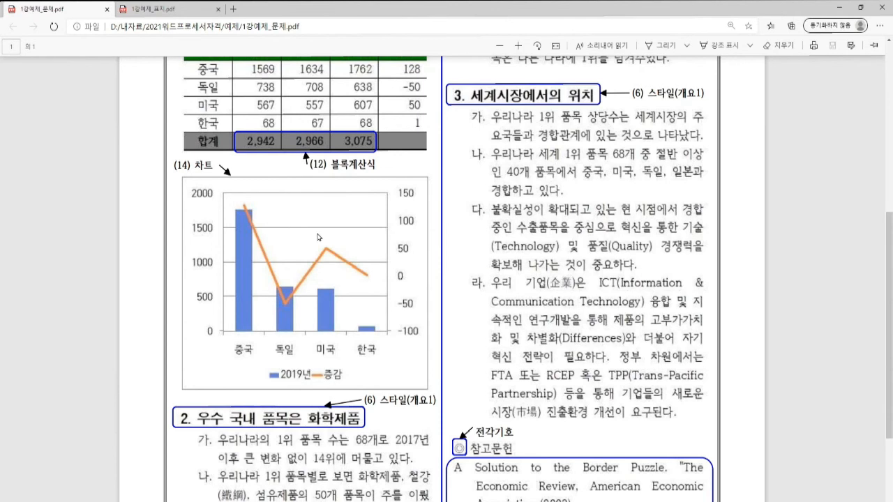
scroll(296, 269, "up", 1)
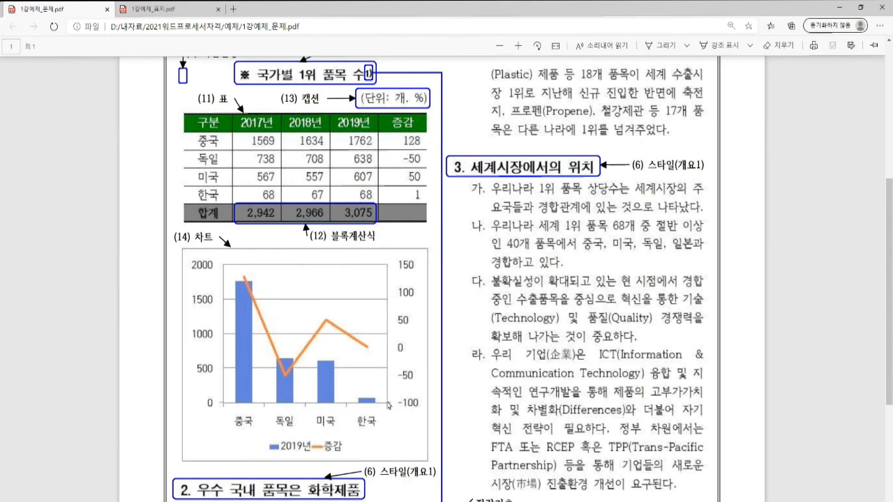
left_click(194, 9)
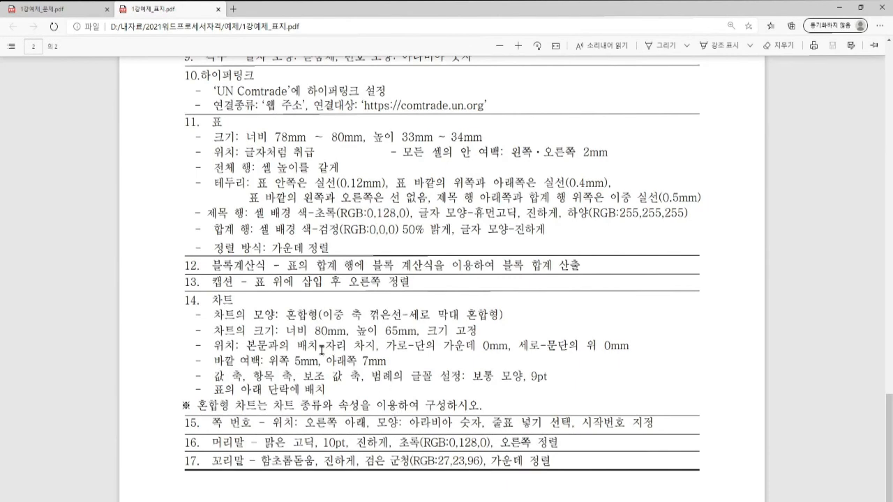
key("alt+Tab")
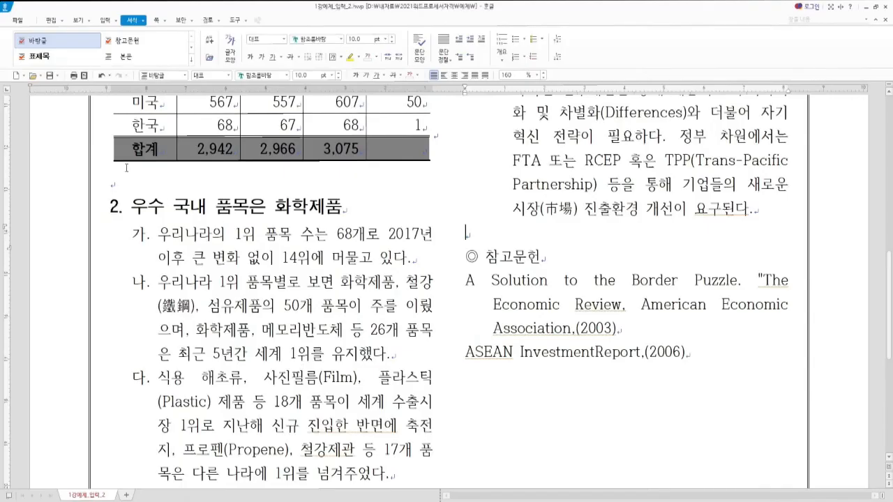
Step: Select the 구분 country column plus the 2019년 and 증감 columns as the chart's data
left_click(123, 186)
scroll(124, 188, "up", 3)
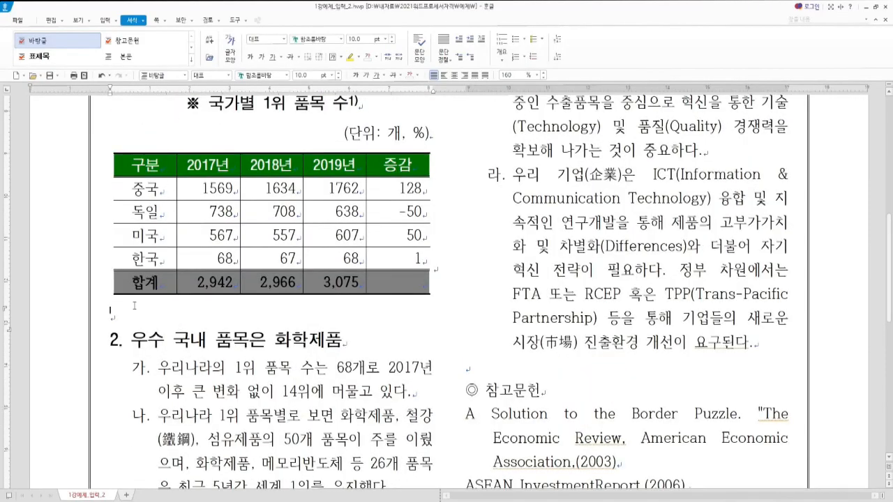
left_click_drag(142, 166, 162, 257)
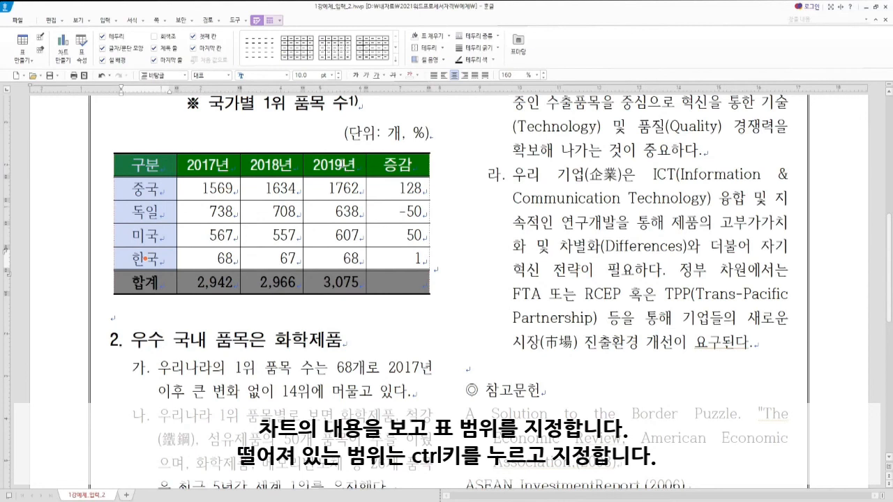
left_click_drag(331, 165, 391, 256)
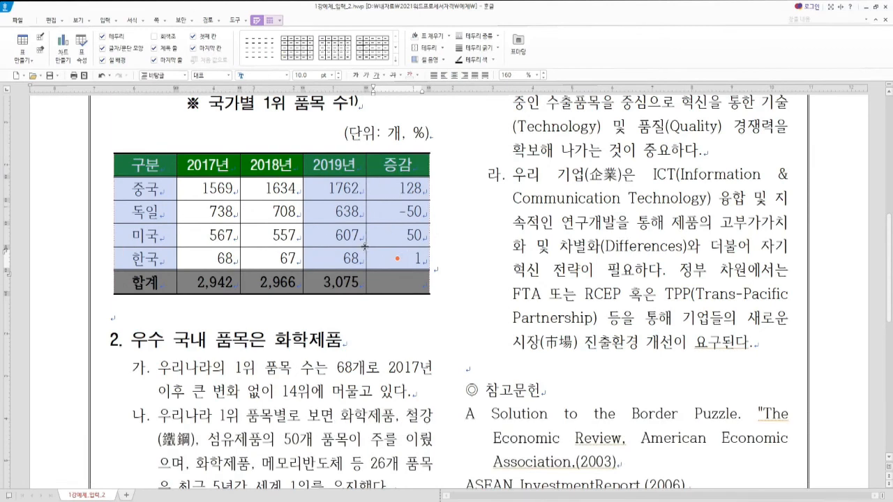
left_click(101, 21)
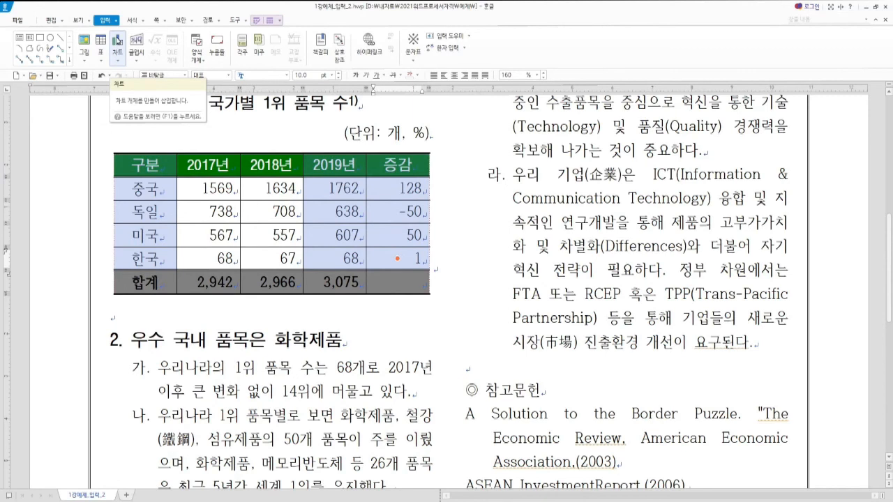
Step: Insert a clustered 세로 막대형 column chart from the selected table data
left_click(117, 61)
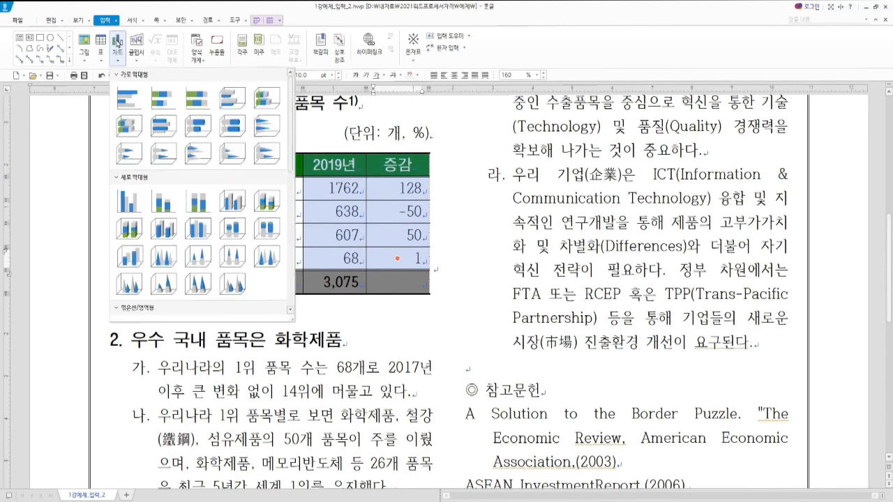
left_click(130, 202)
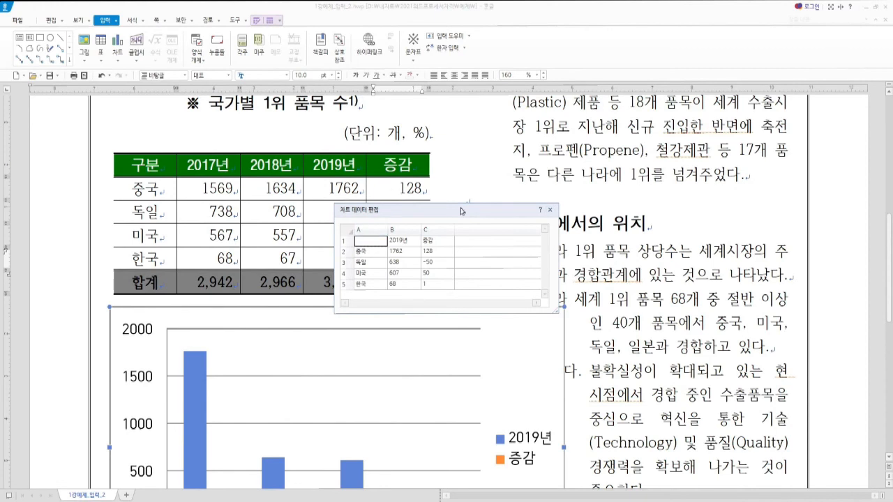
Step: Close the 차트 데이터 편집 dialog and select the orange 증감 bars
left_click(550, 211)
scroll(327, 209, "down", 4)
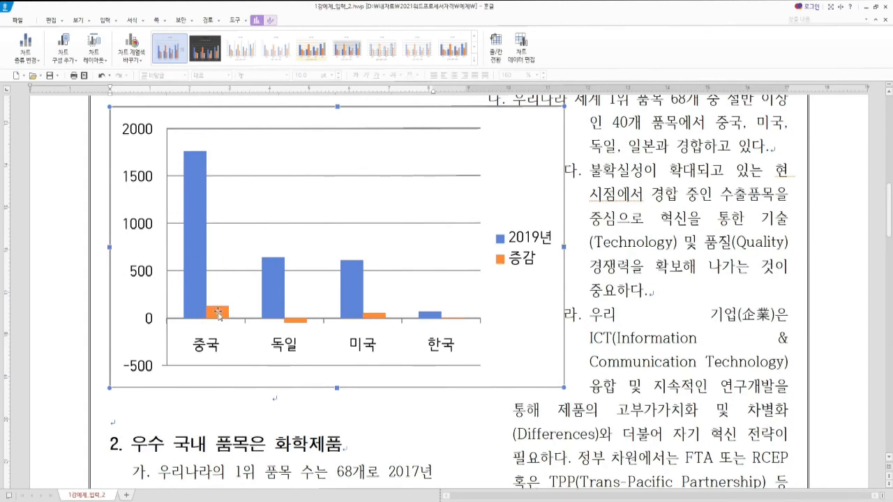
left_click(218, 315)
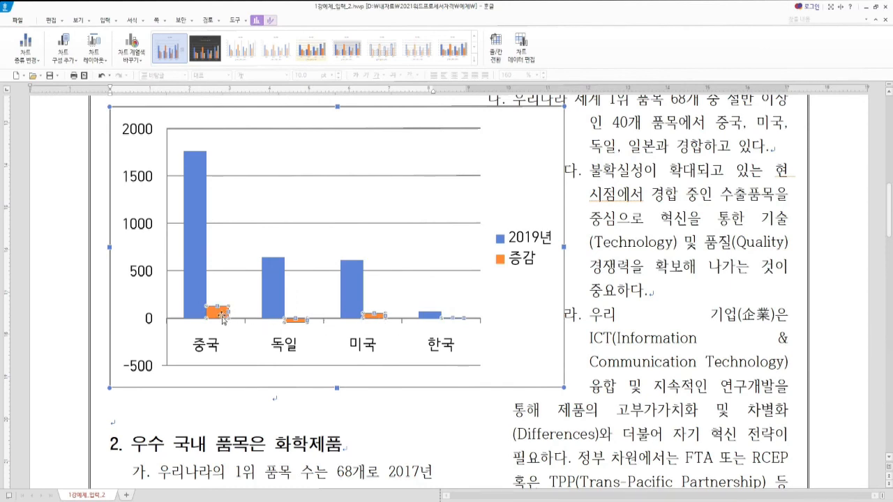
Step: Change the 증감 series chart type to 꺾은선형 so it draws as a line
left_click(272, 22)
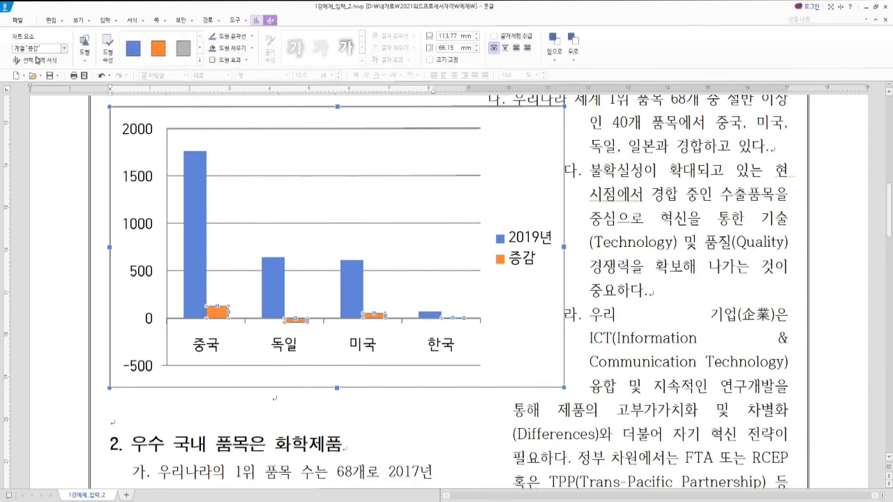
left_click(64, 48)
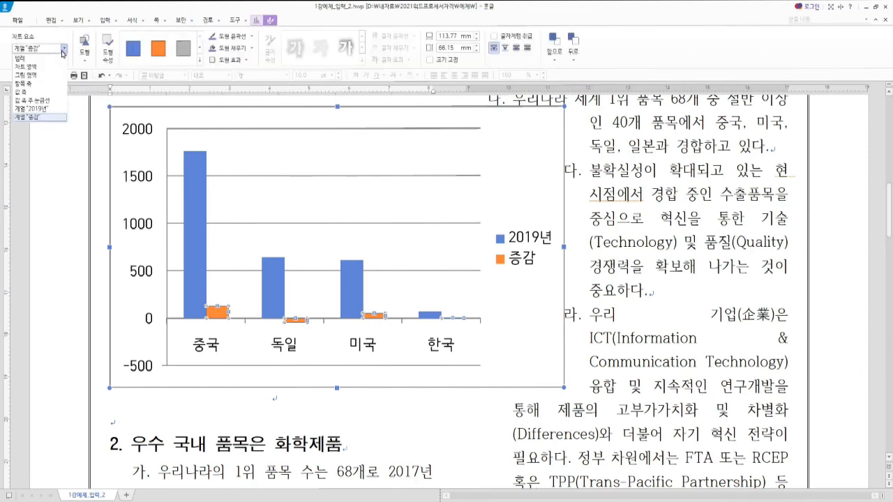
left_click(31, 117)
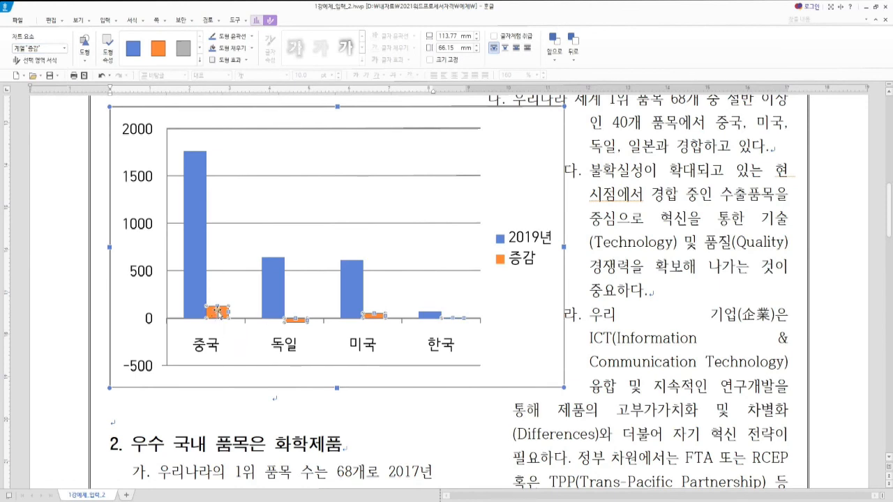
left_click(256, 22)
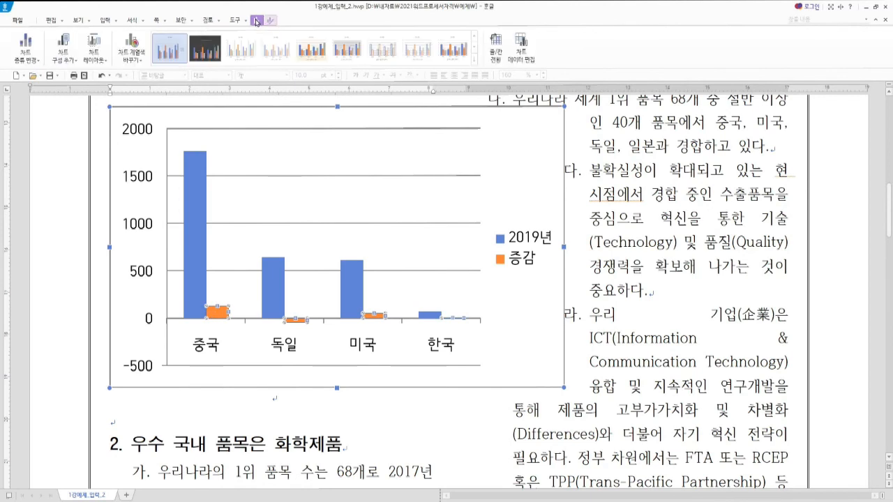
left_click(29, 56)
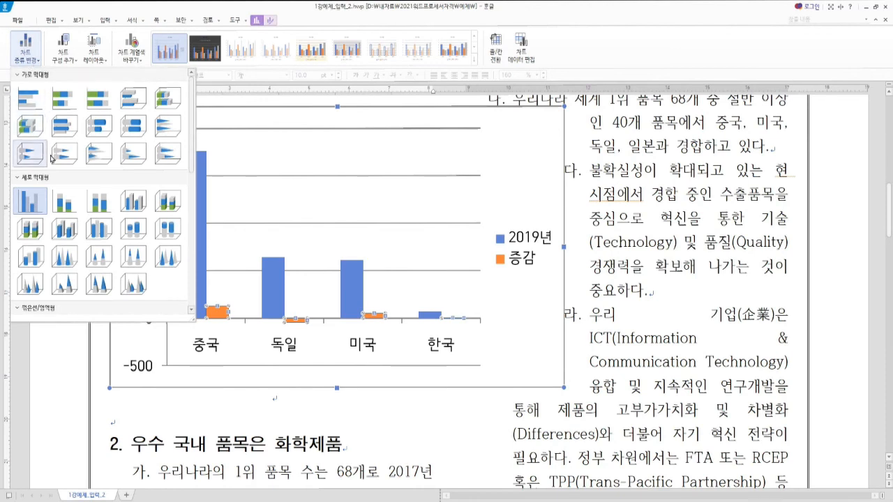
scroll(49, 223, "down", 2)
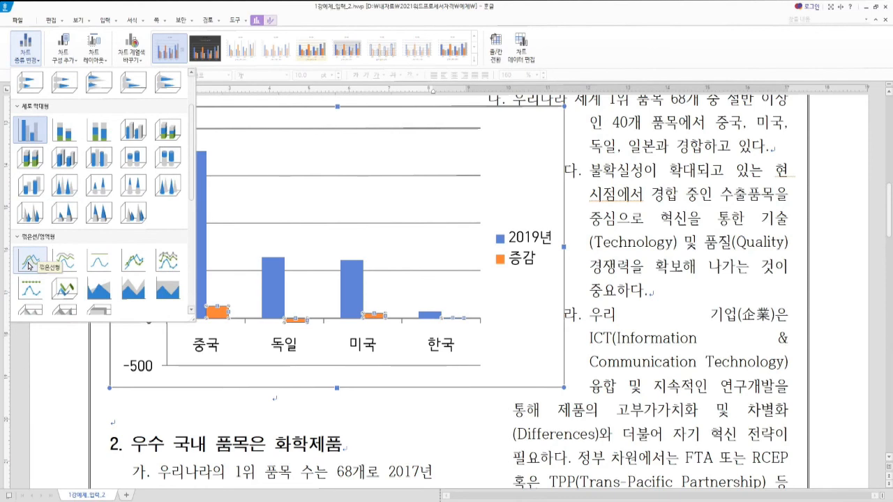
left_click(30, 265)
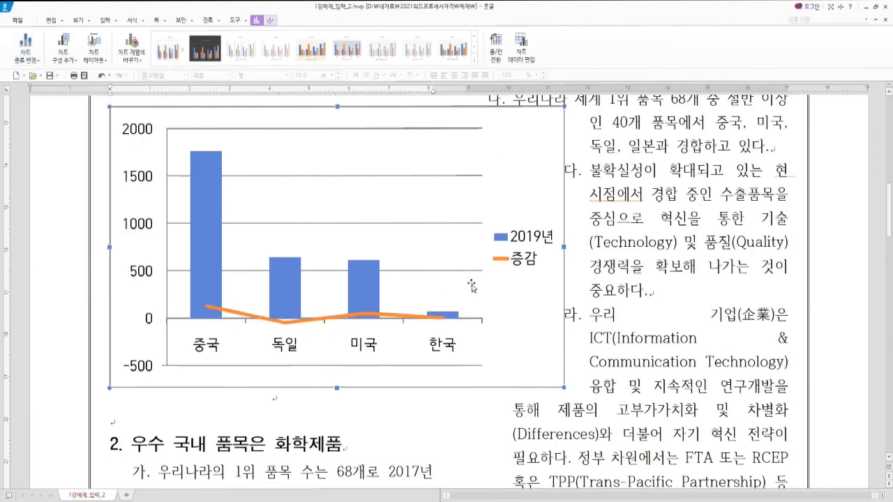
Step: Plot the 증감 line on a 보조 축 secondary axis ranging from -100 to 150
left_click(259, 318)
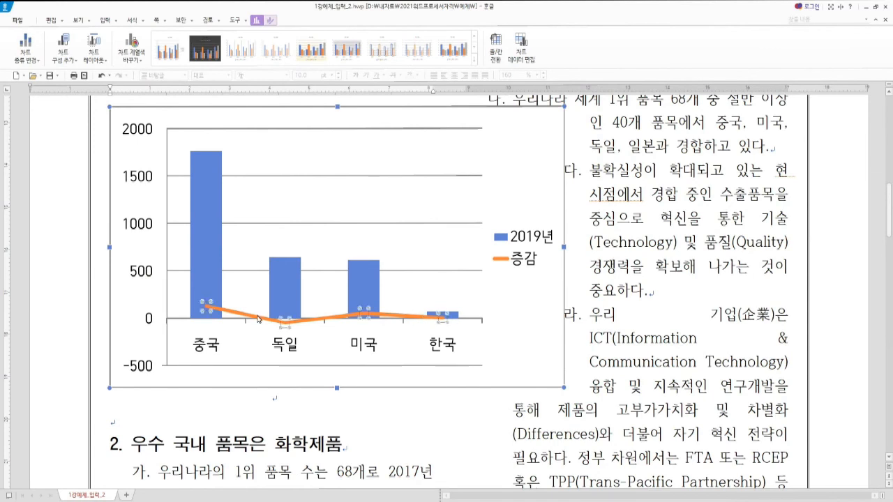
left_click(325, 320)
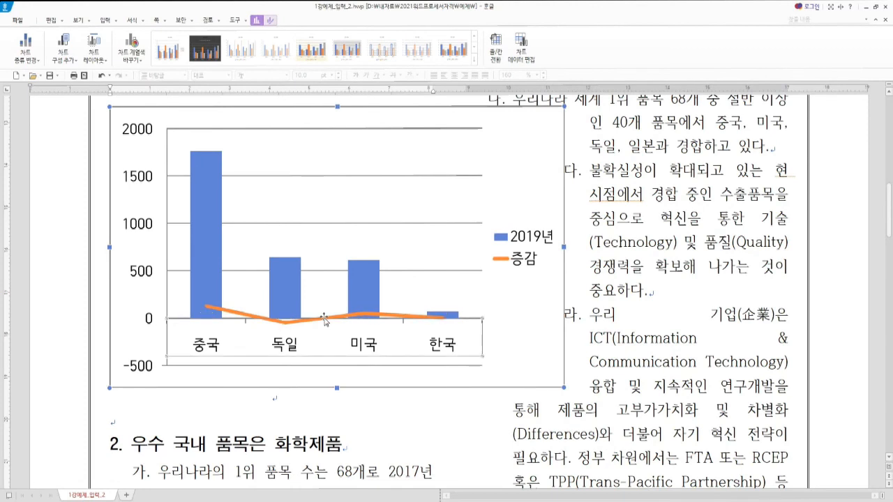
double_click(324, 320)
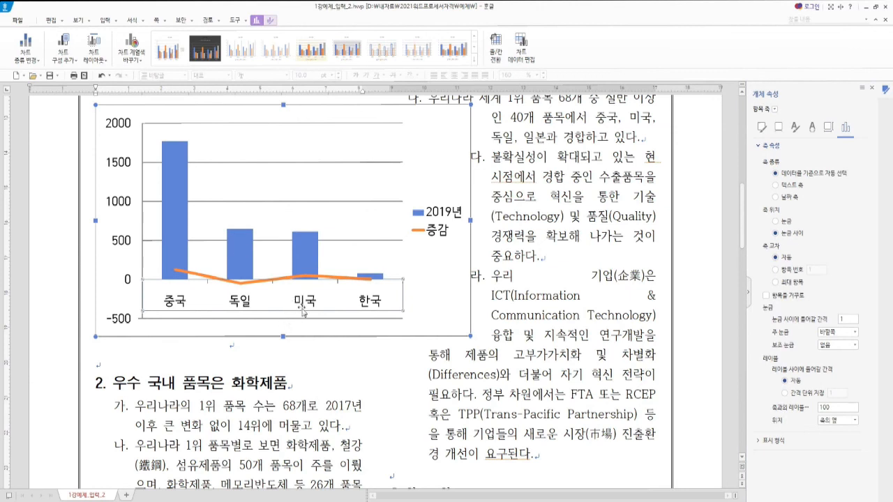
left_click(355, 279)
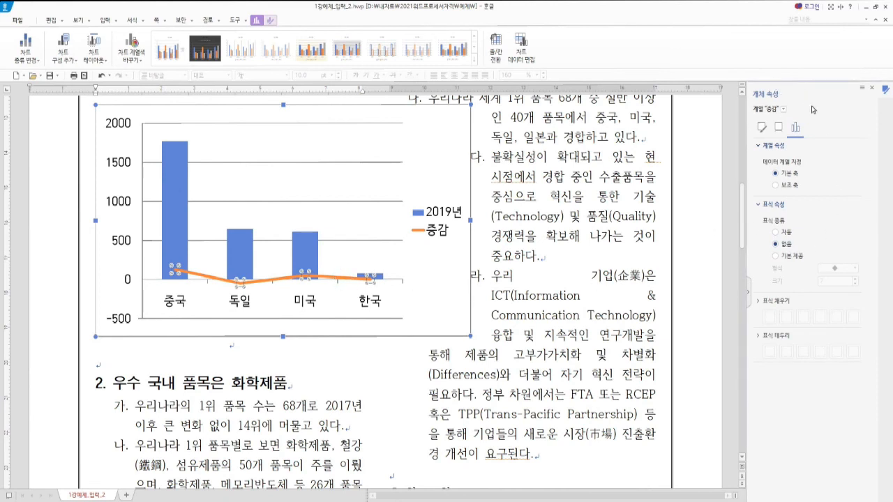
left_click(791, 185)
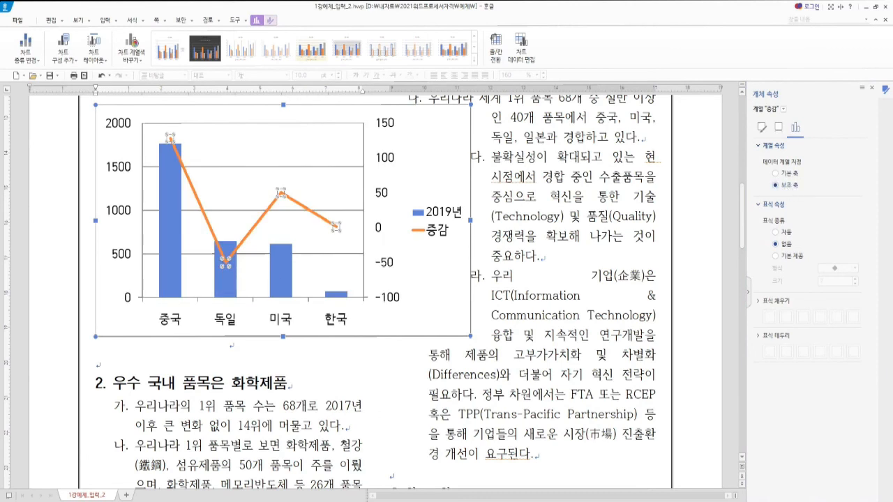
key("alt+Tab")
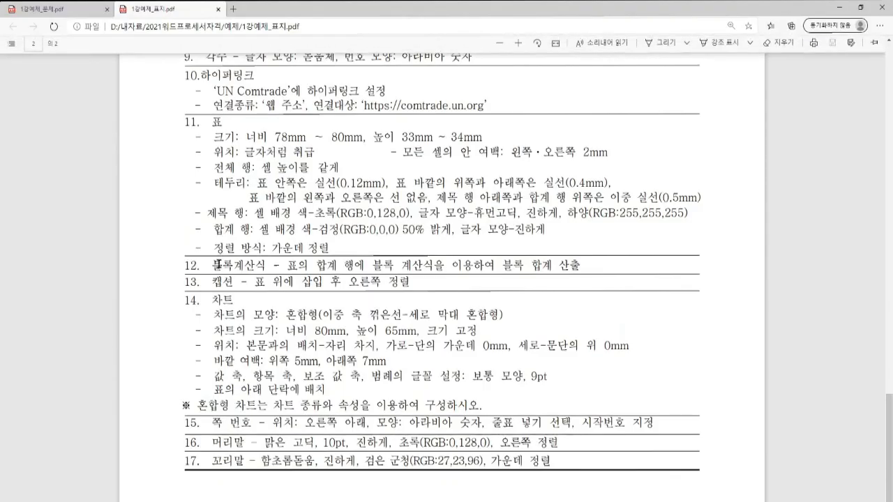
Step: Compare against the sample combo chart in 1강예제_문제.pdf, then go back to the Hangul report
left_click(57, 10)
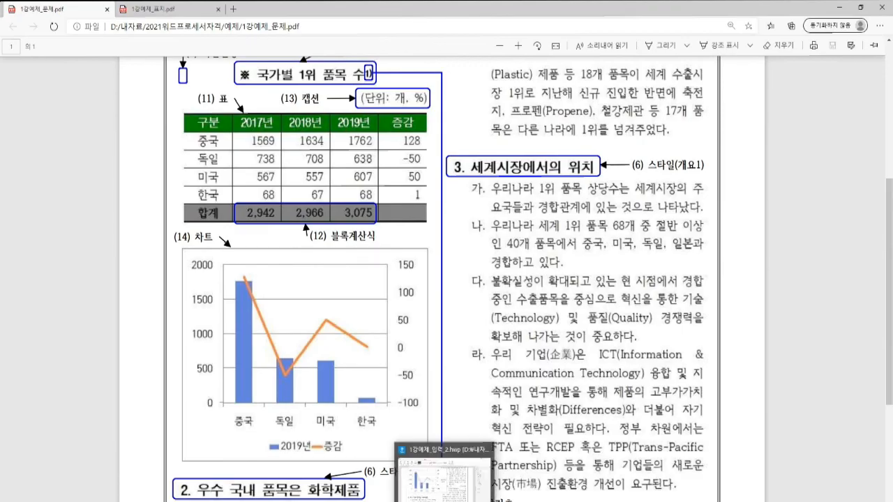
left_click(446, 501)
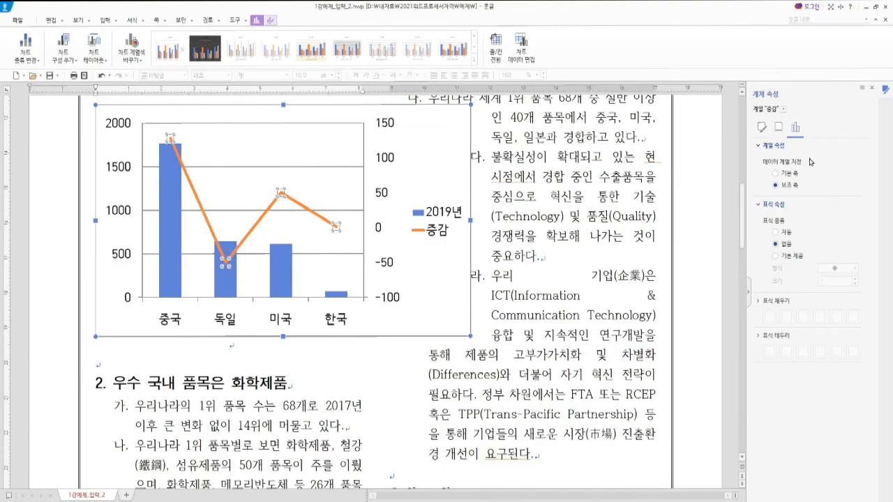
Step: Set the chart legend position to 아래쪽 (bottom) and close the 개체 속성 pane
left_click(438, 217)
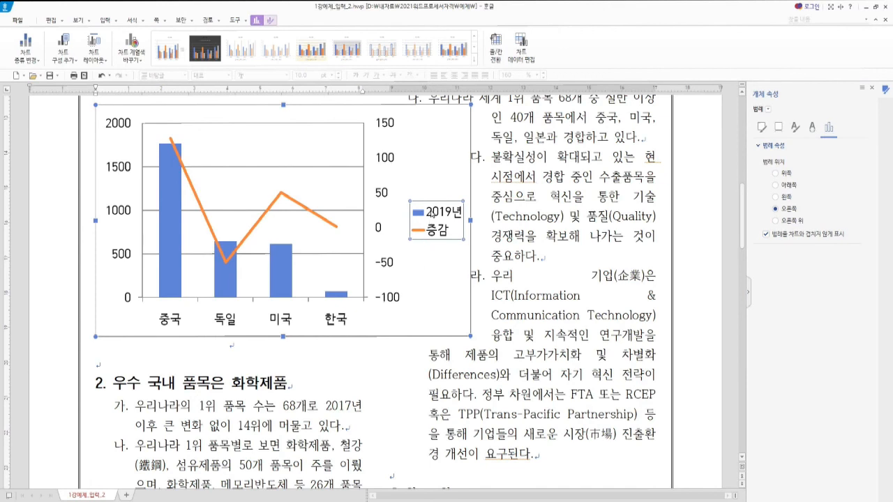
left_click(790, 185)
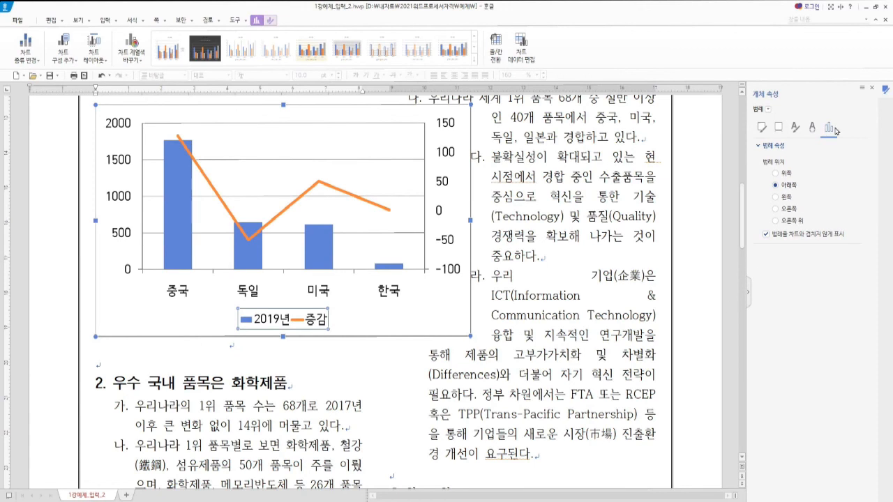
left_click(873, 91)
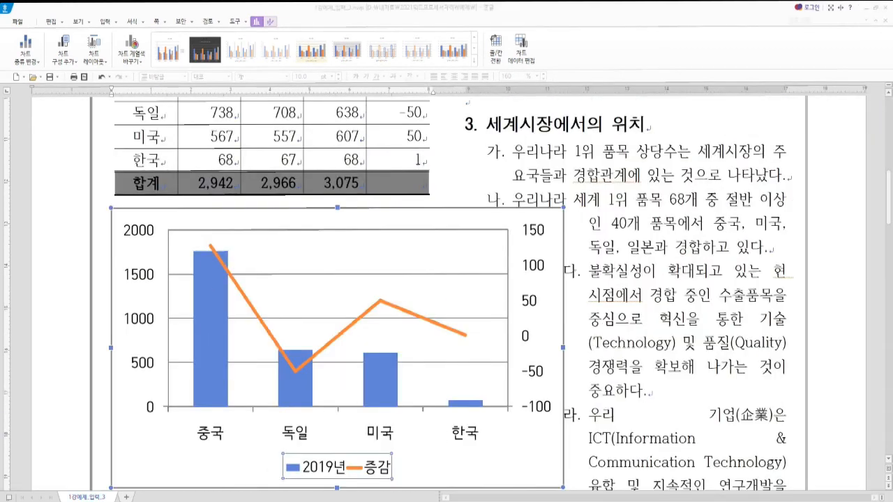
key("alt+Tab")
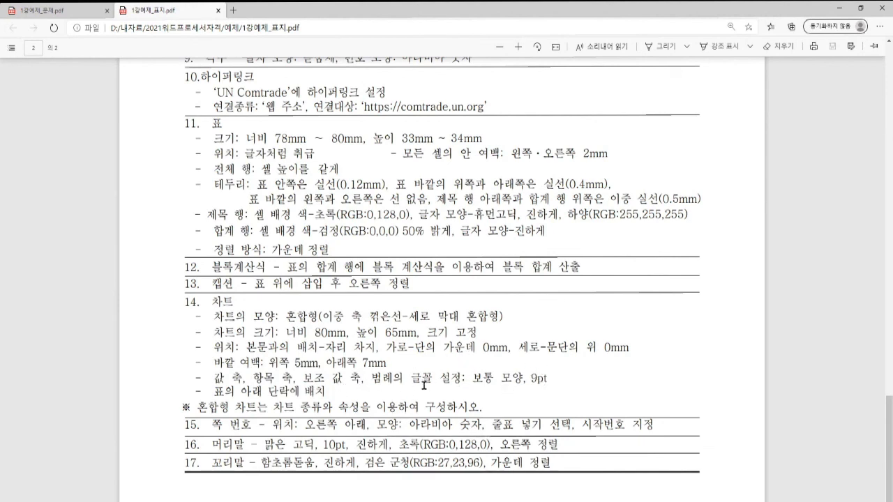
mouse_move(446, 501)
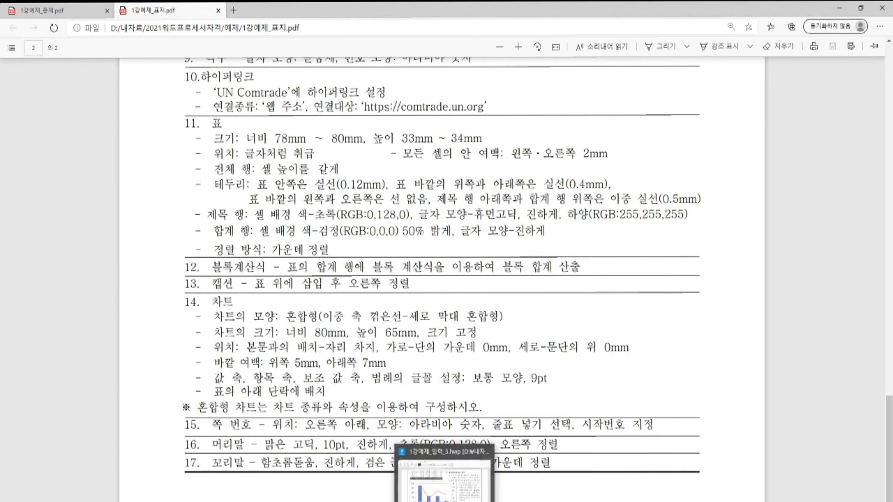